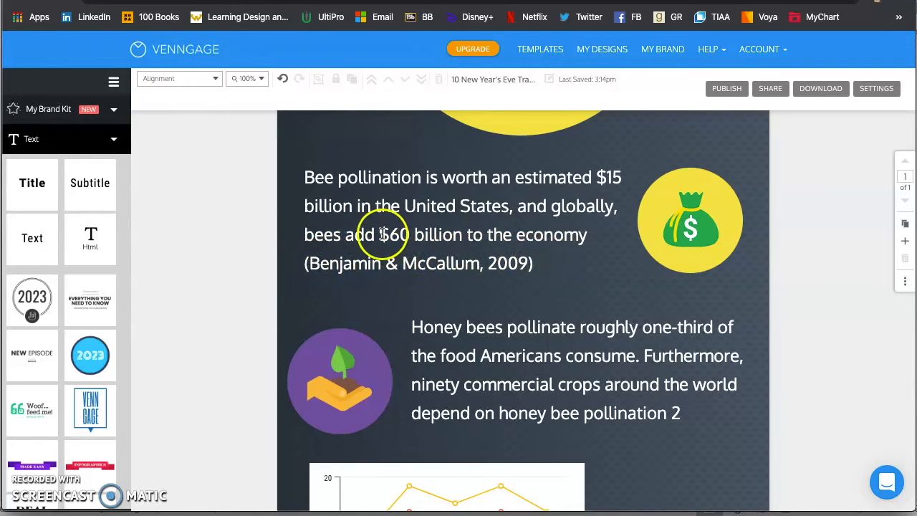
Compare the in-text citations in the bee facts and under the chart with the References list at the end of the infographic.
scroll(435, 227, down, 5)
scroll(435, 227, down, 5)
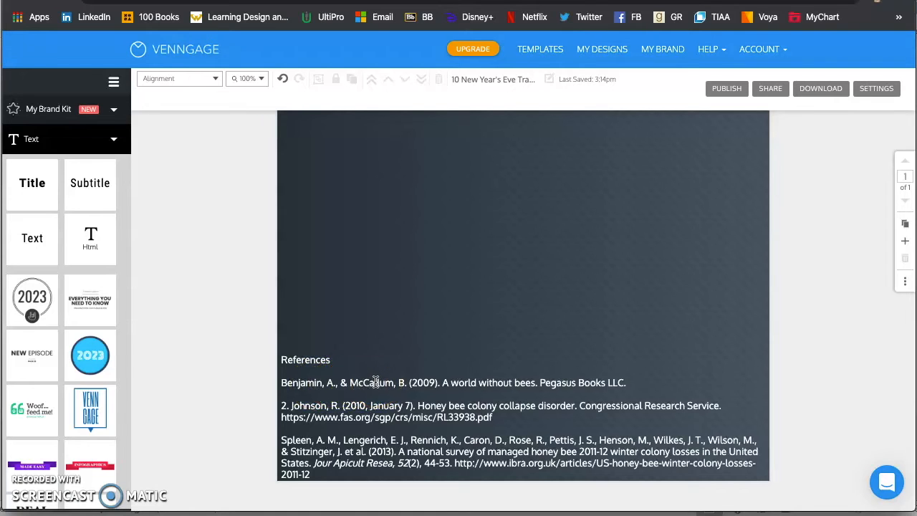
scroll(375, 382, up, 1)
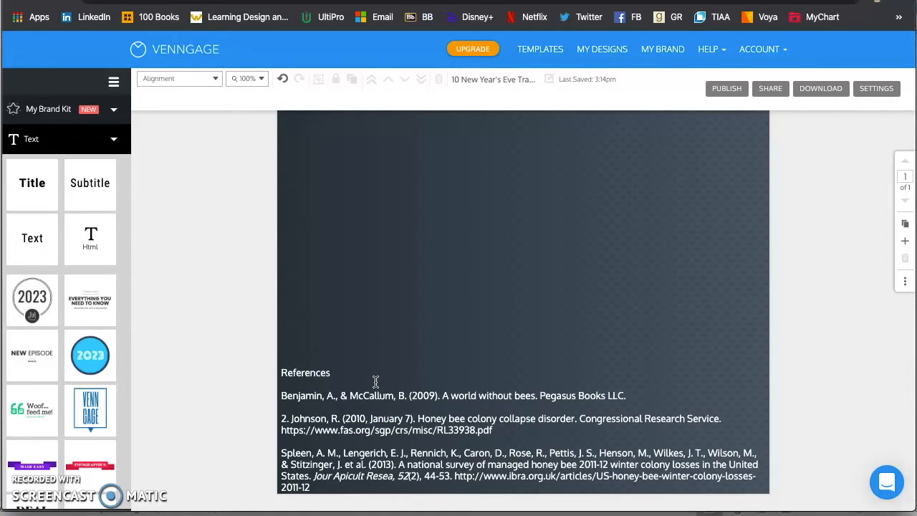
scroll(376, 382, up, 8)
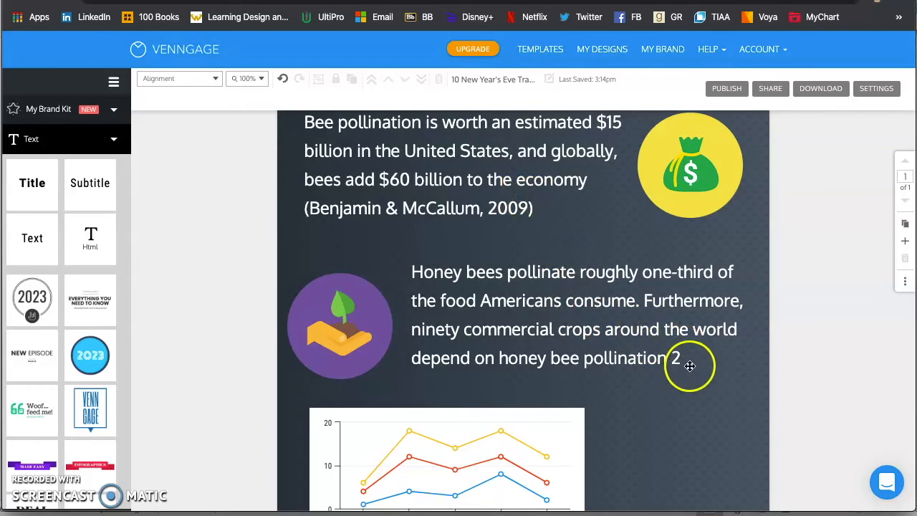
scroll(550, 301, down, 10)
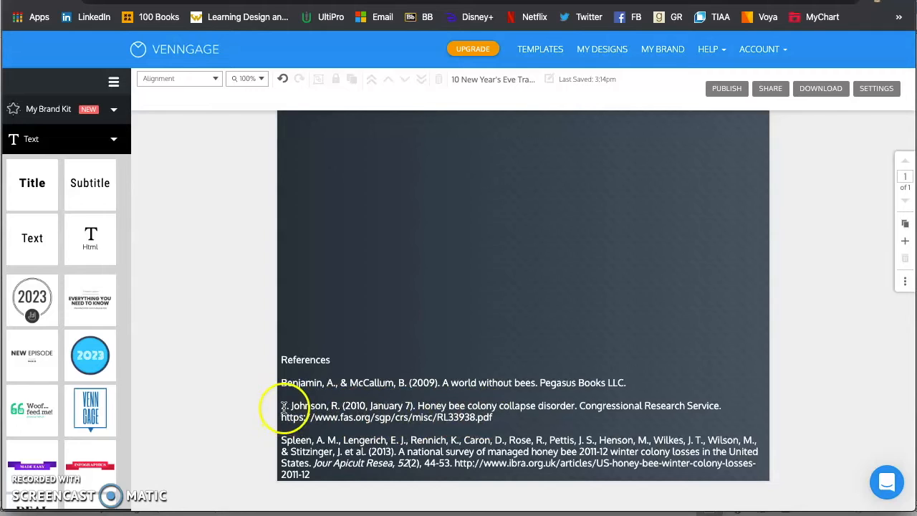
scroll(459, 311, up, 6)
scroll(475, 309, up, 1)
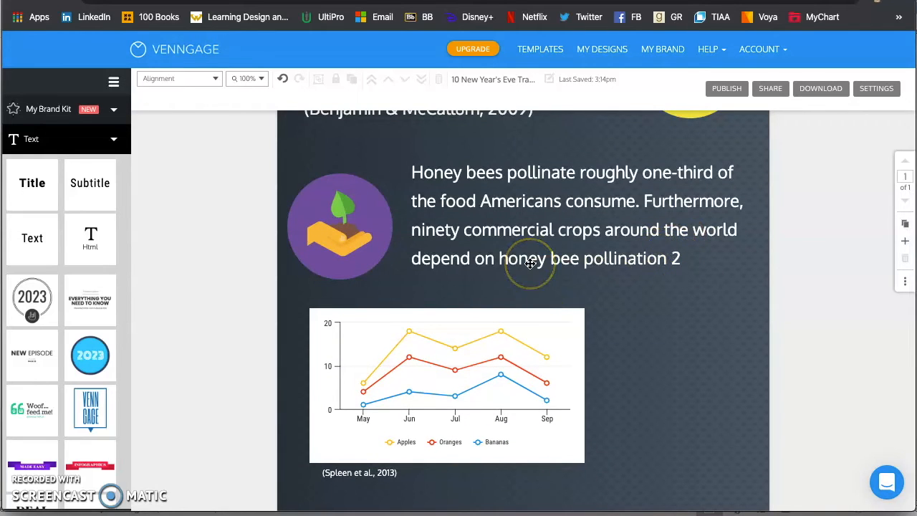
scroll(430, 208, up, 1)
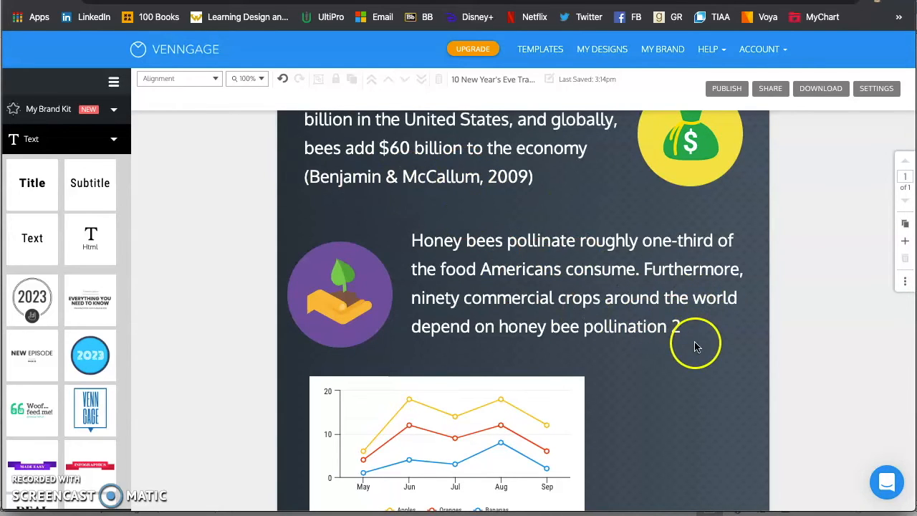
scroll(541, 260, down, 3)
scroll(541, 260, down, 5)
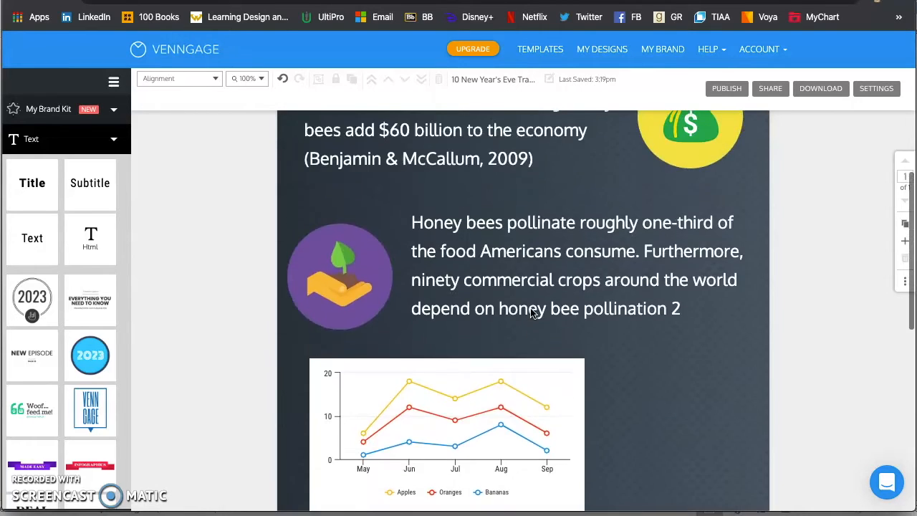
scroll(532, 313, up, 2)
scroll(533, 313, down, 4)
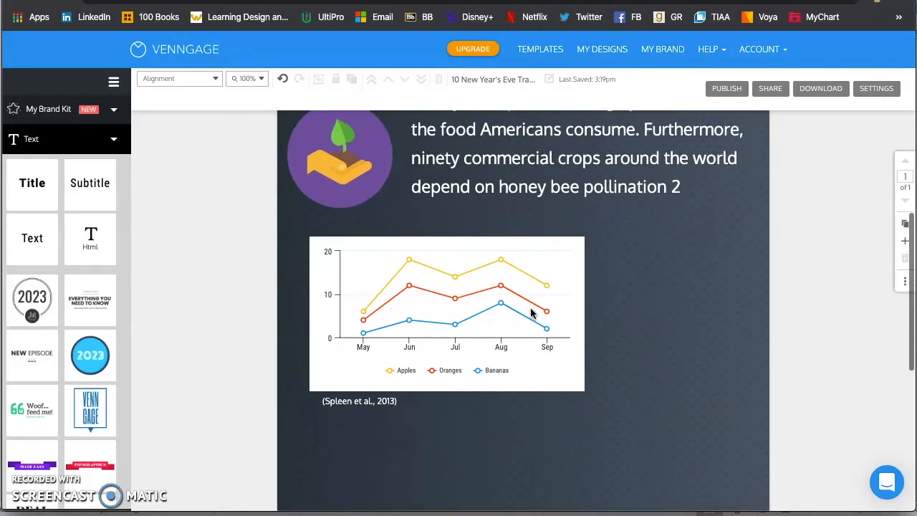
scroll(533, 313, down, 1)
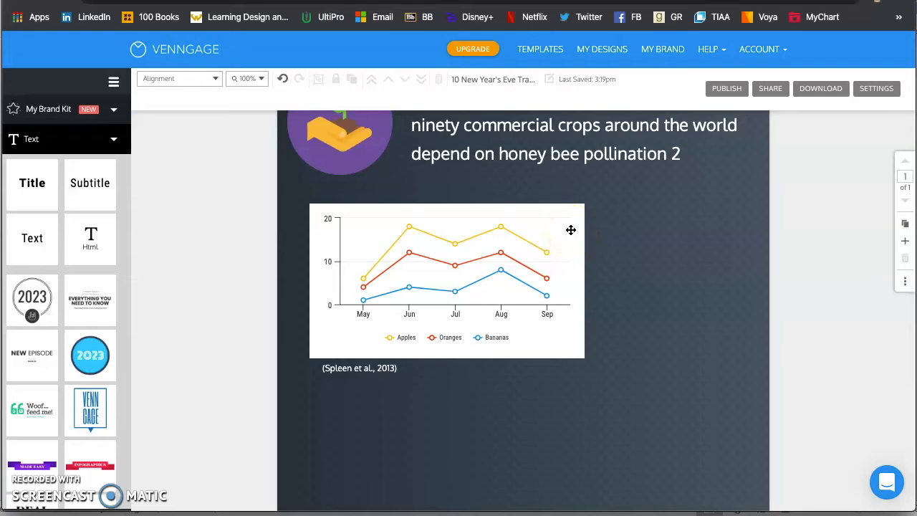
Show the Charts elements and open the line chart below the honey bee pollination text for editing.
click(112, 139)
click(120, 200)
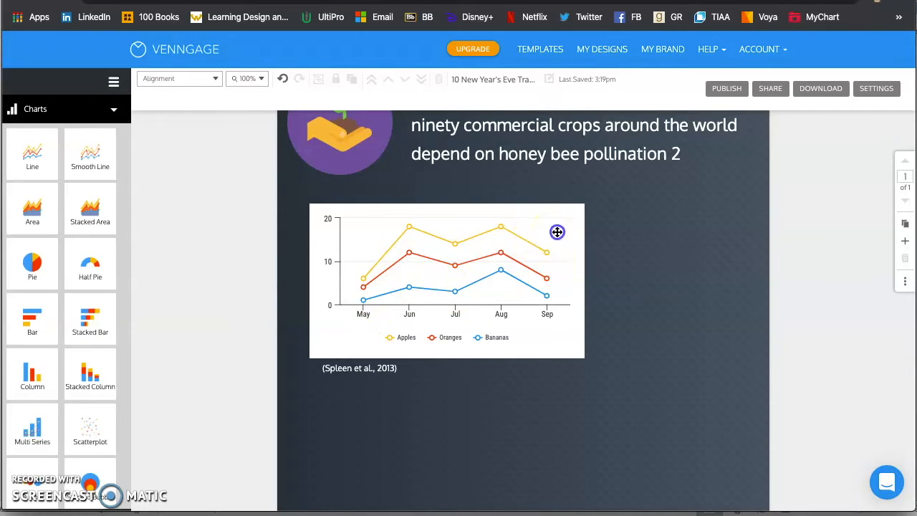
double_click(557, 231)
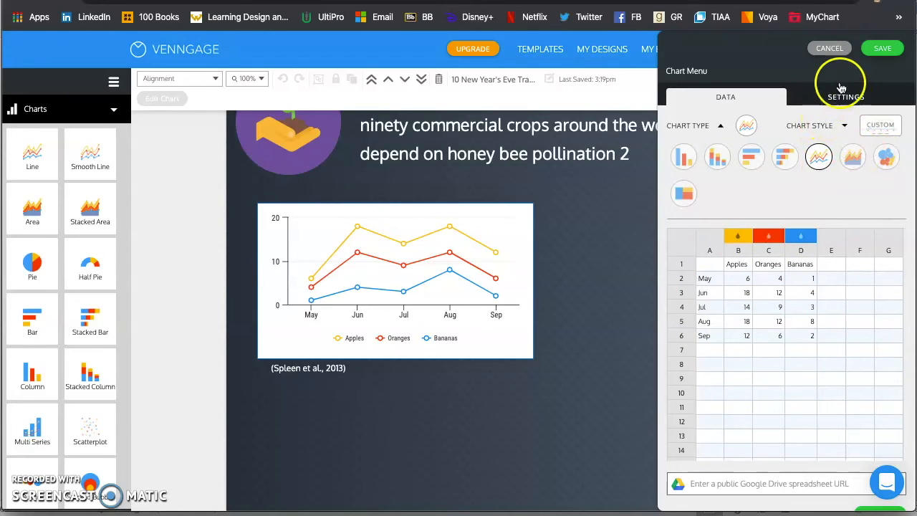
Remove the Oranges and Bananas series and replace the remaining data with Average Bee Colony Losses in Percentage for 06-07 through 11-12.
click(768, 237)
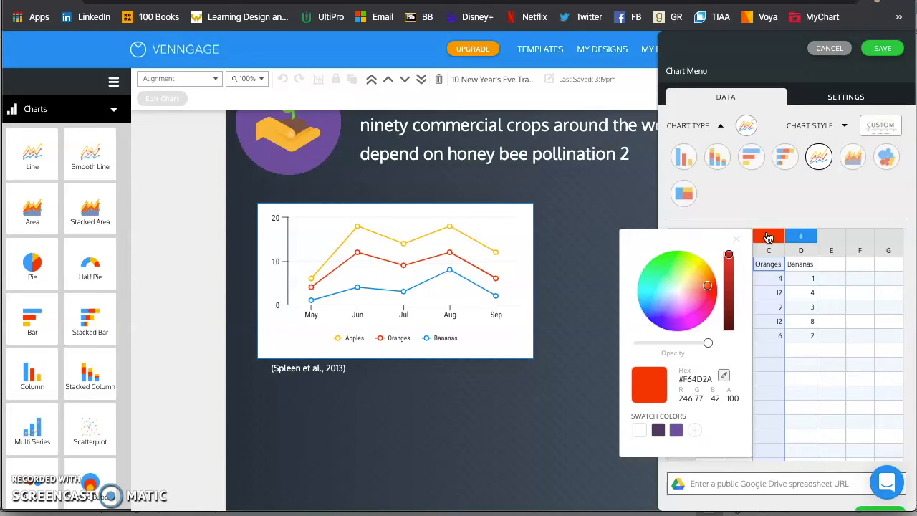
key(Delete)
click(798, 238)
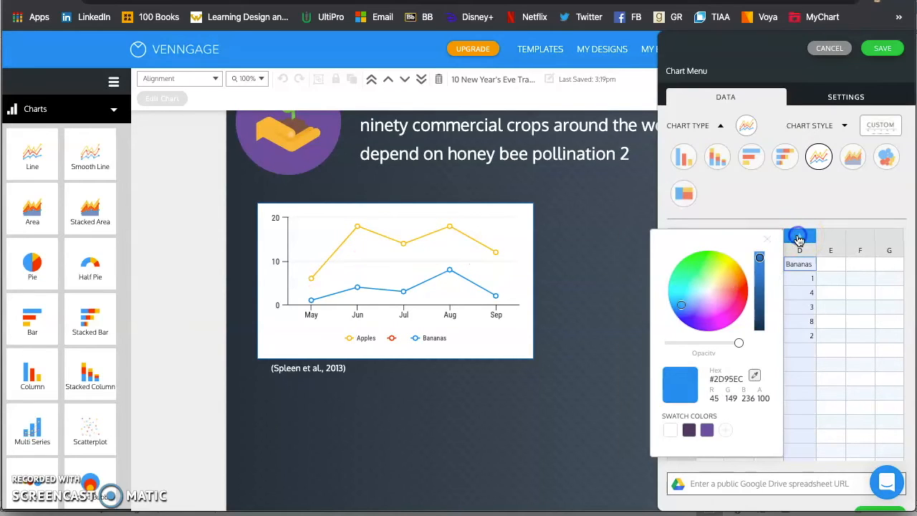
key(Delete)
click(829, 322)
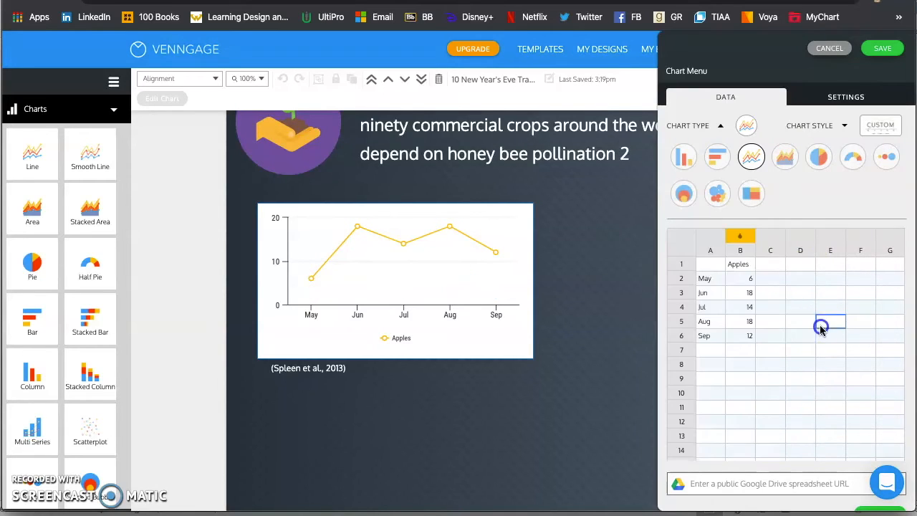
click(710, 281)
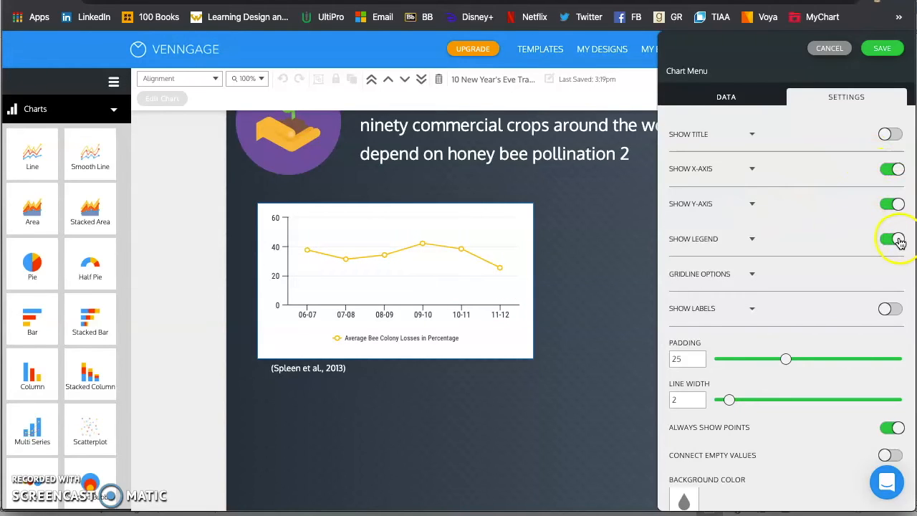
Hide the chart's legend and show the value labels on its data points.
click(898, 241)
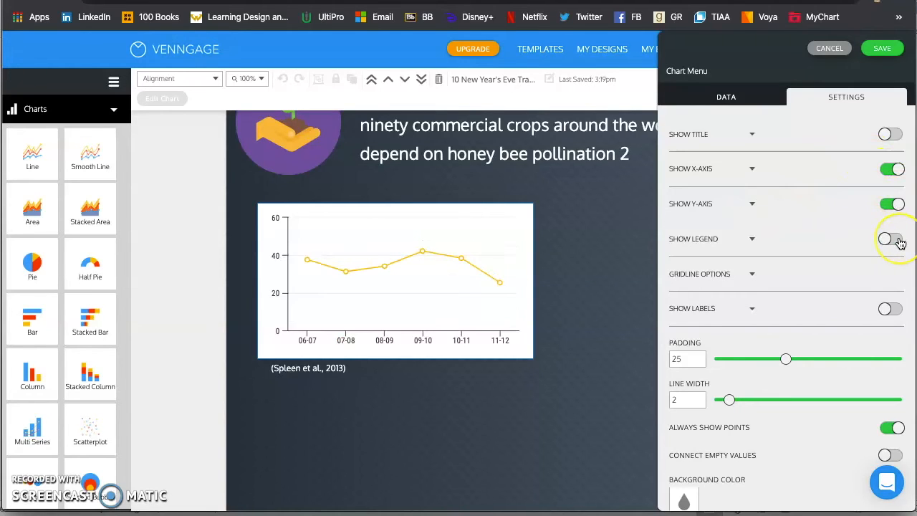
scroll(811, 242, down, 1)
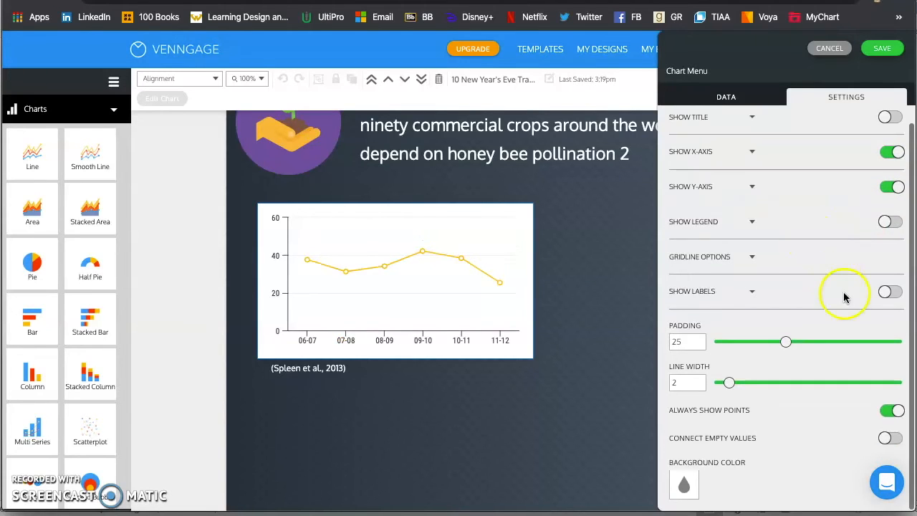
click(885, 294)
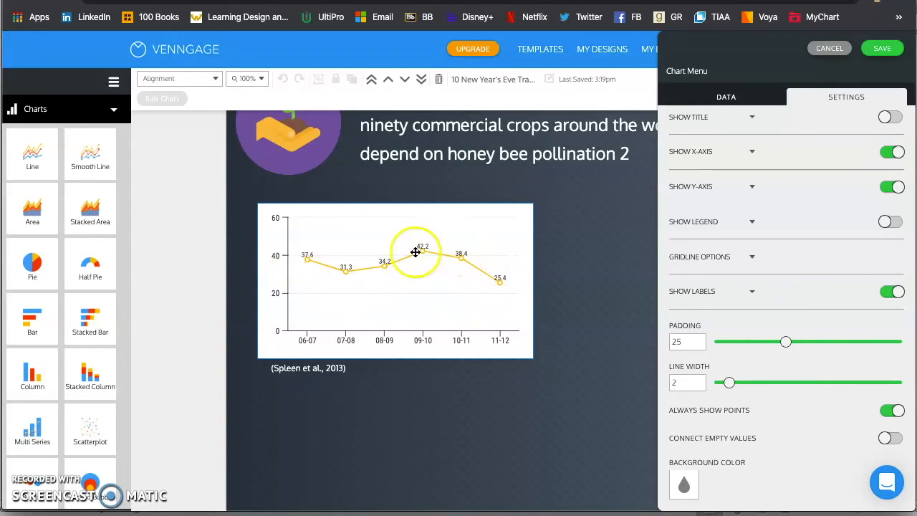
Title the chart "Honey Bee Colony Losses" and set its x-axis title to "Survey Year".
click(710, 260)
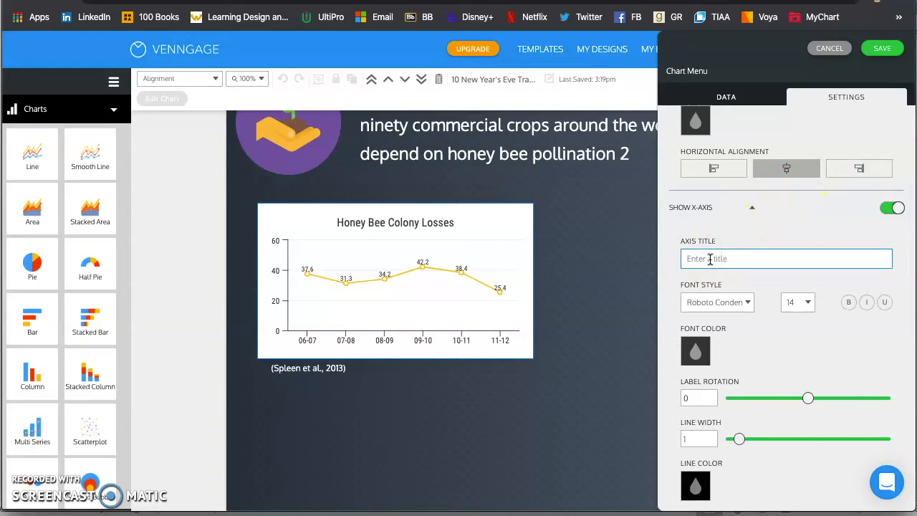
text(Survey Ye)
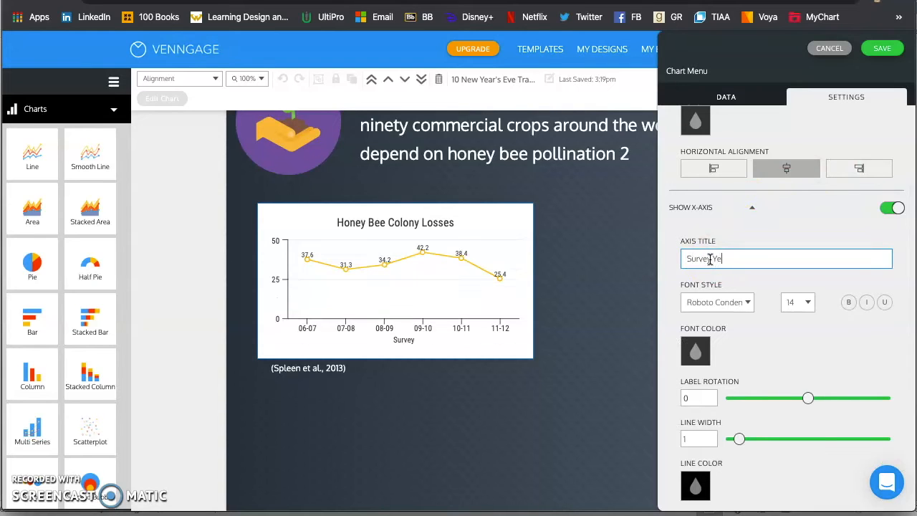
click(721, 297)
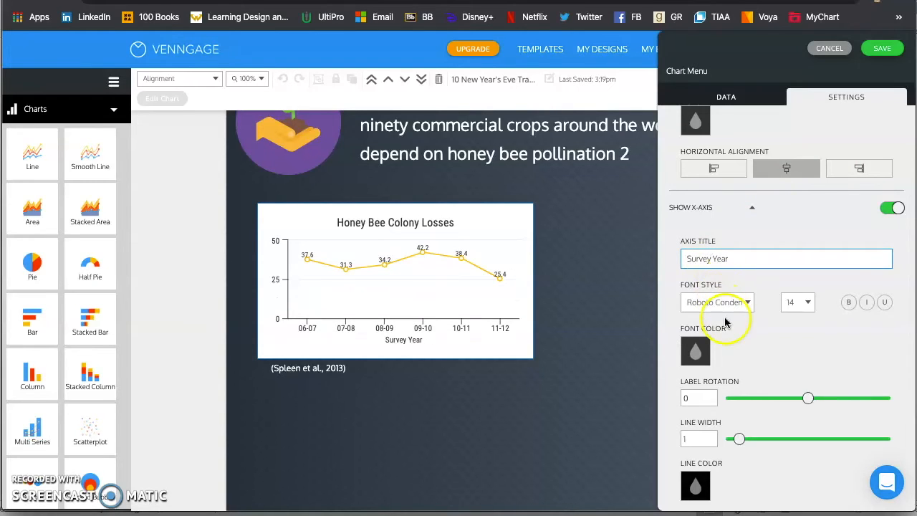
Set the chart's y-axis title to "Average Loss (Percentage)".
scroll(728, 315, down, 5)
click(753, 266)
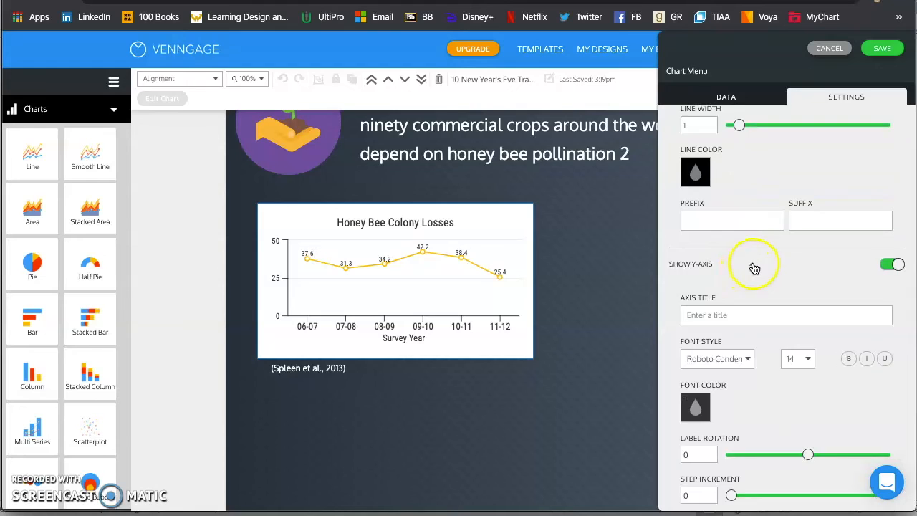
scroll(726, 249, down, 1)
click(719, 264)
text(Perc)
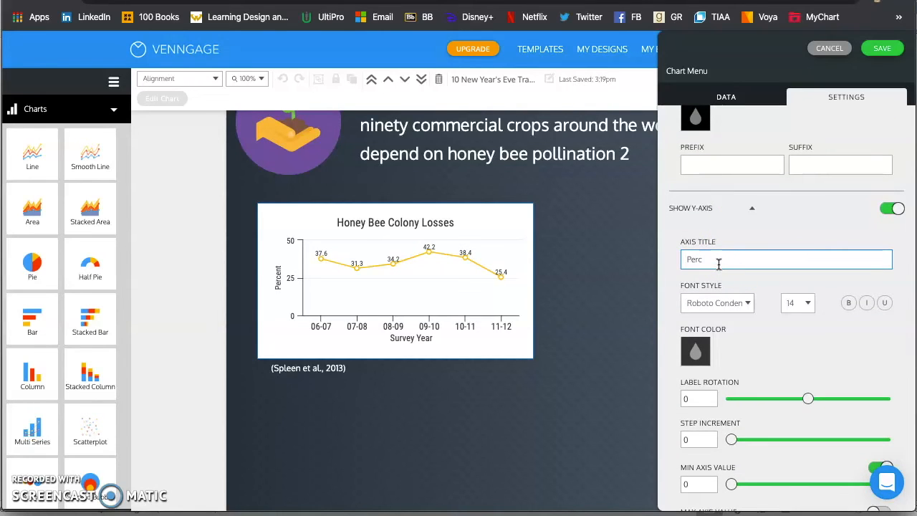
text(entAverage Lo)
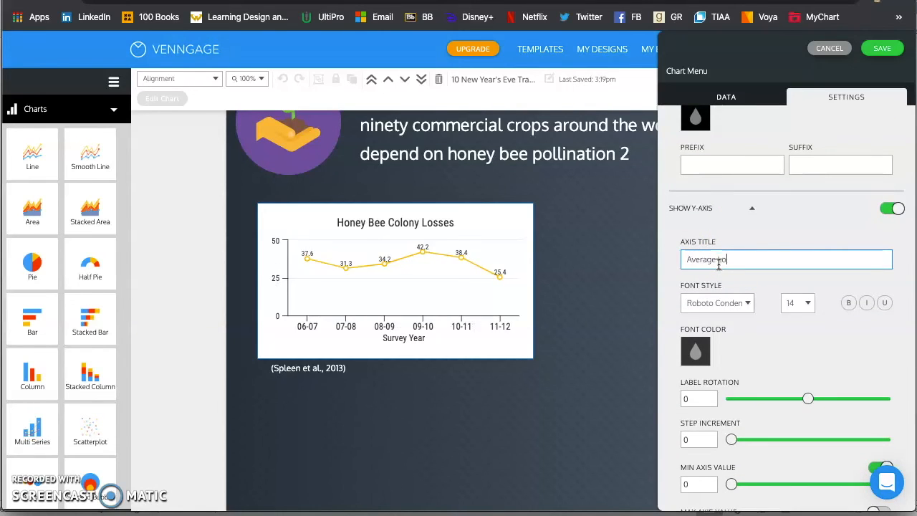
text(ss (Percentage))
click(764, 310)
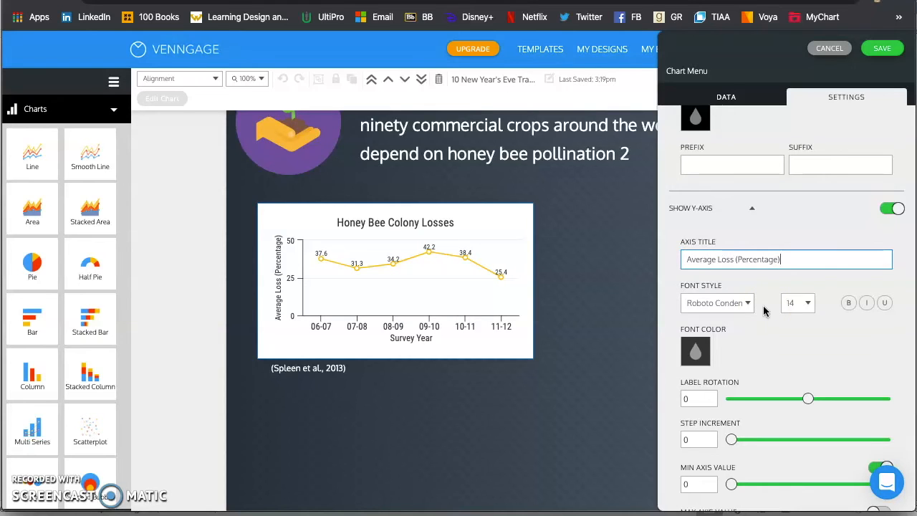
Set the y-axis font size to 16 and save the chart.
scroll(765, 308, up, 4)
scroll(764, 311, down, 5)
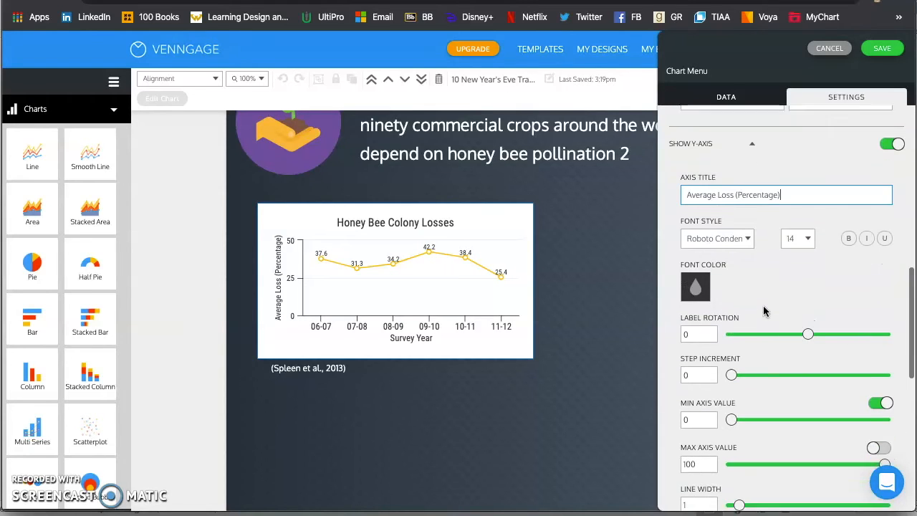
click(806, 230)
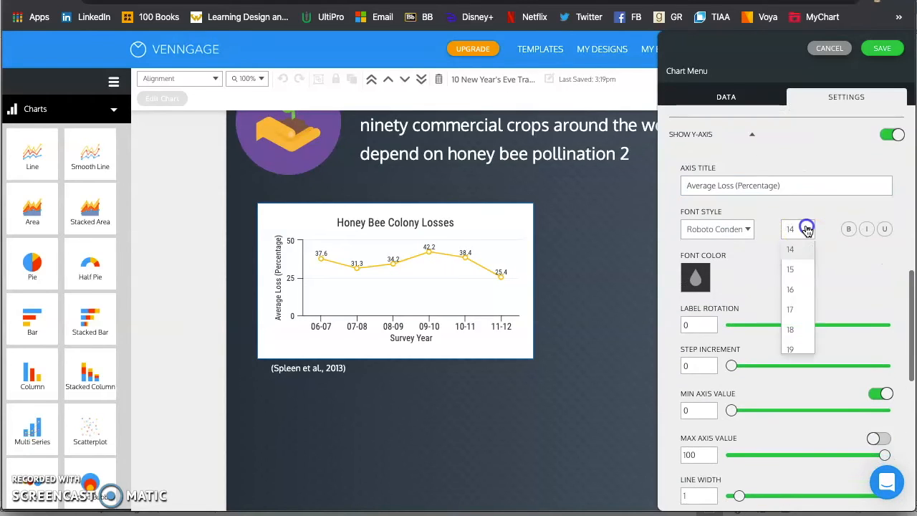
click(795, 289)
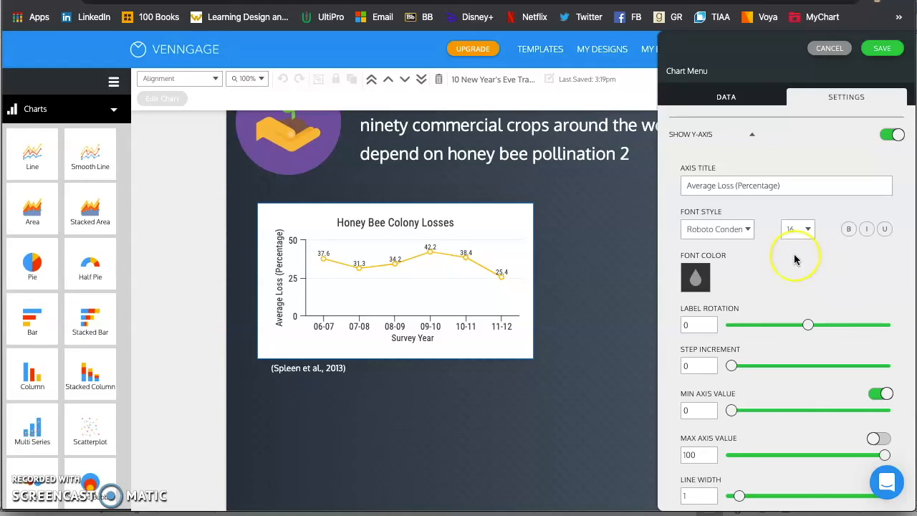
scroll(796, 260, down, 4)
scroll(796, 259, down, 3)
click(727, 99)
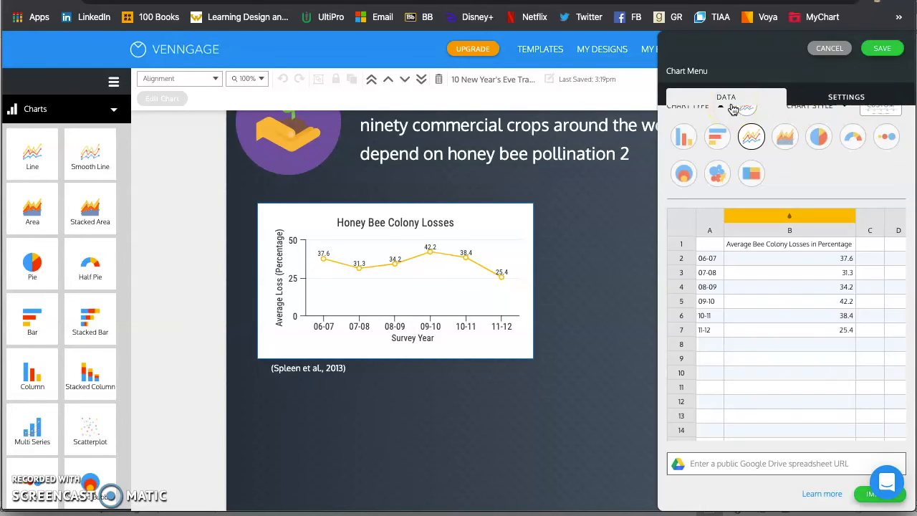
click(882, 51)
Insert "This chart highlights the average honey bee colony losses experienced by beekeepers." before the citation in the caption under the chart.
click(374, 370)
click(329, 367)
mouse_move(329, 367)
mouse_down()
mouse_move(399, 368)
mouse_move(329, 369)
mouse_up()
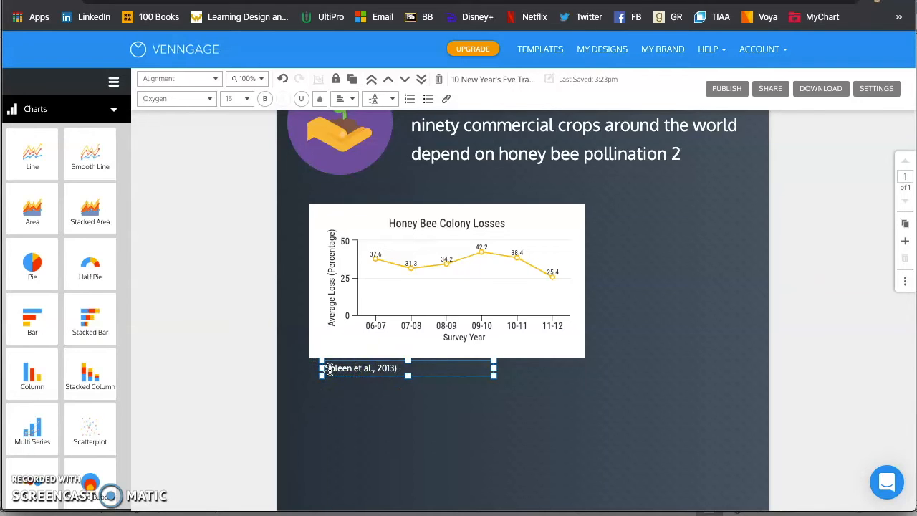
text(This chart highlights the average honey bee colony losses experienced by beekeepers.)
Set the font size of the entire caption under the chart to 20.
click(413, 377)
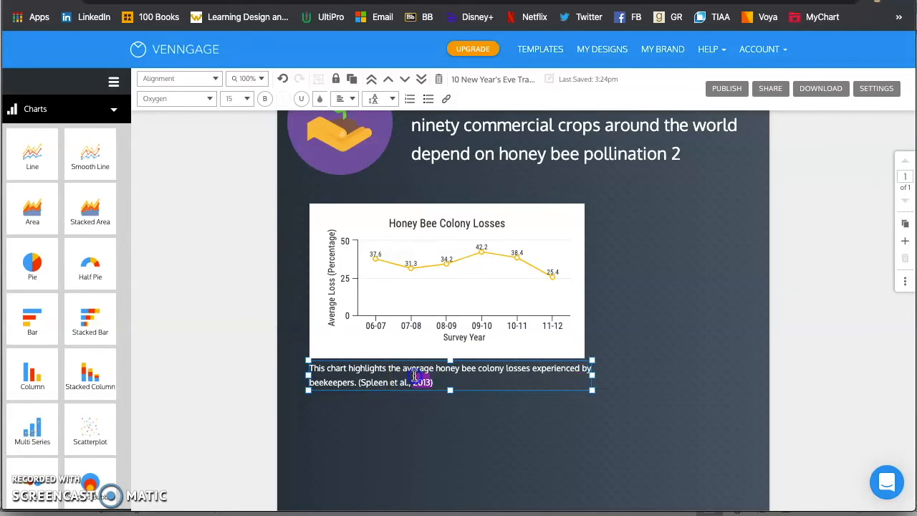
triple_click(414, 376)
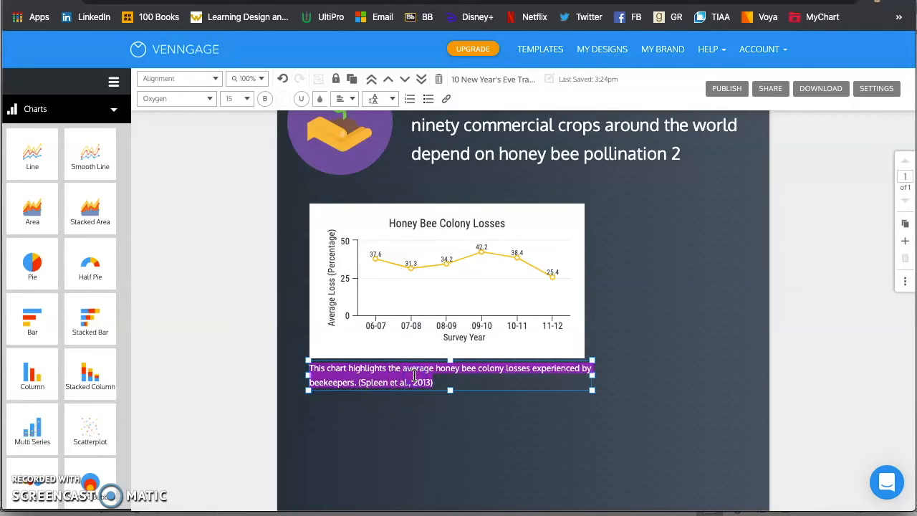
click(248, 99)
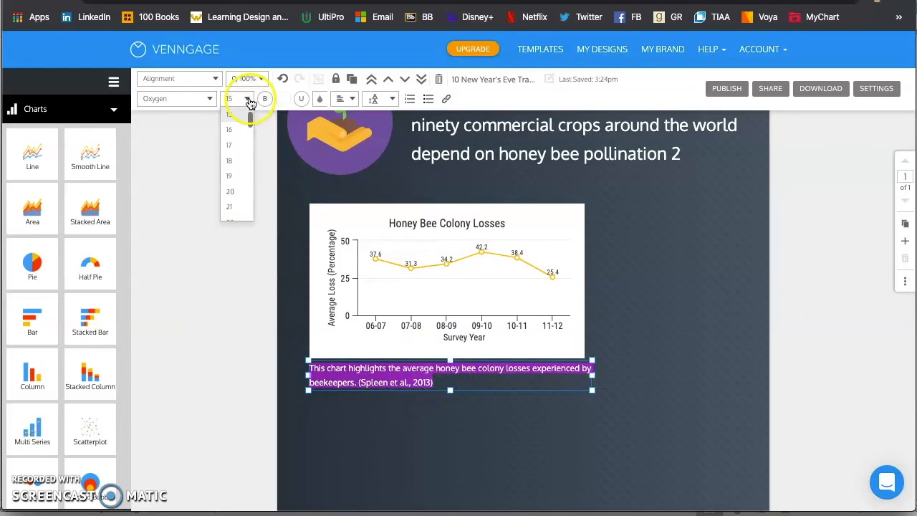
click(230, 191)
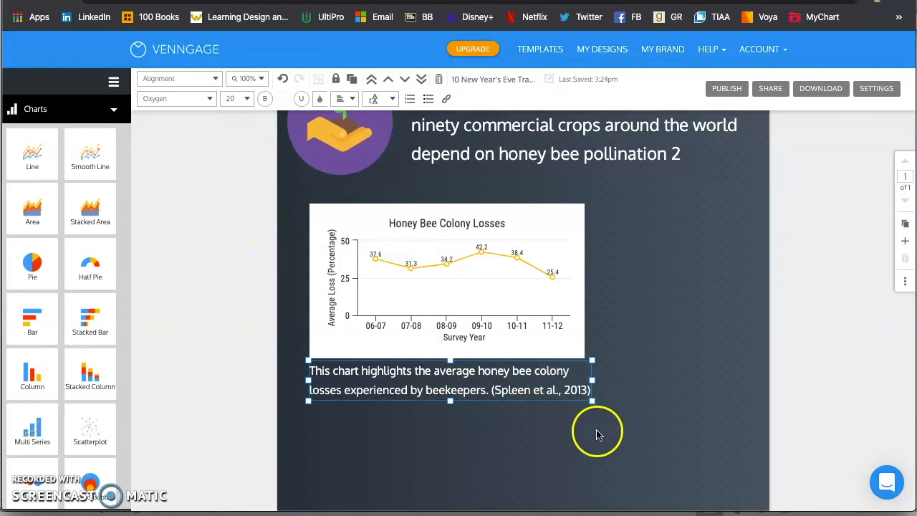
click(528, 282)
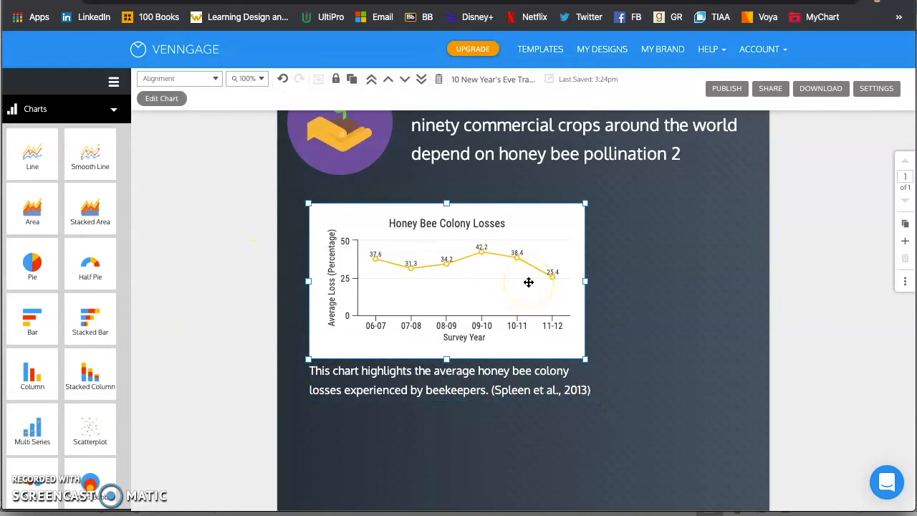
Enlarge the line chart to nearly the full page width, then move the caption just beneath it and widen it to match.
drag(587, 358, 733, 387)
click(565, 394)
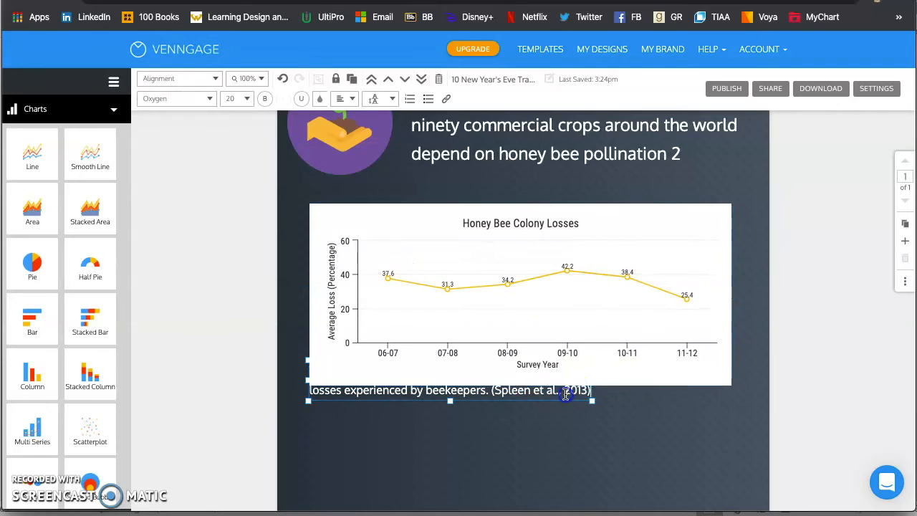
drag(543, 401, 547, 440)
click(585, 425)
drag(595, 422, 657, 422)
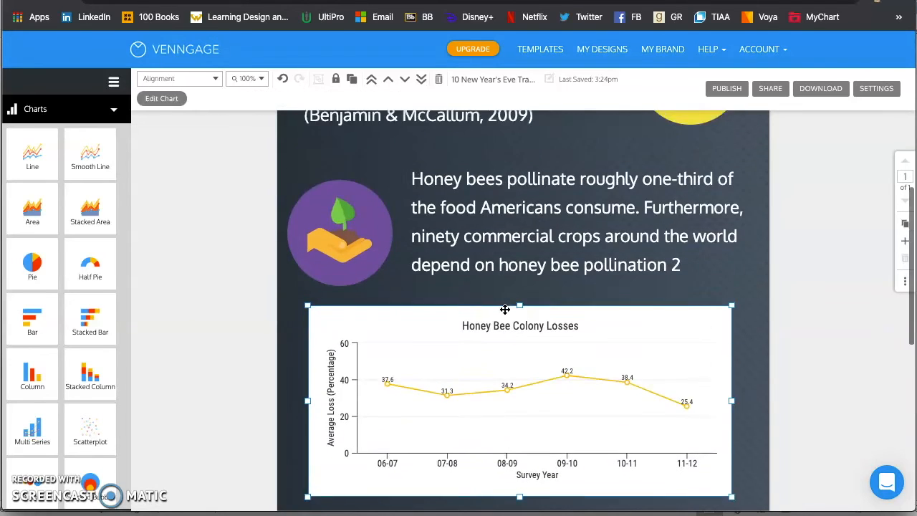
Review the infographic's layout around the enlarged chart and caption, and browse the other available chart types.
scroll(505, 311, up, 2)
scroll(506, 310, up, 2)
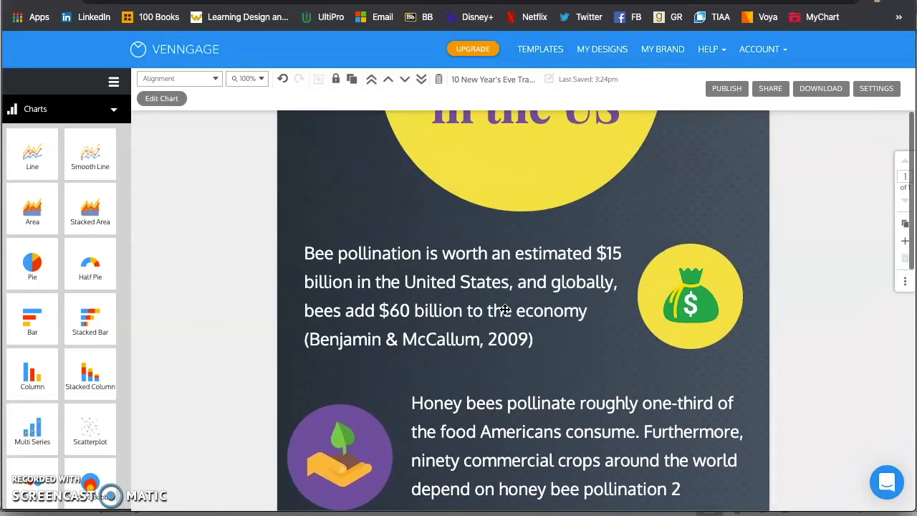
scroll(504, 425, down, 4)
click(378, 251)
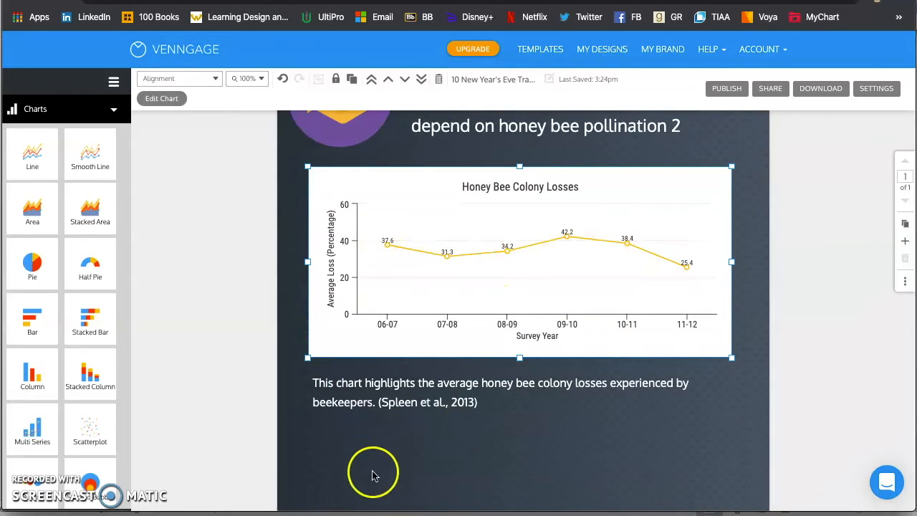
click(376, 404)
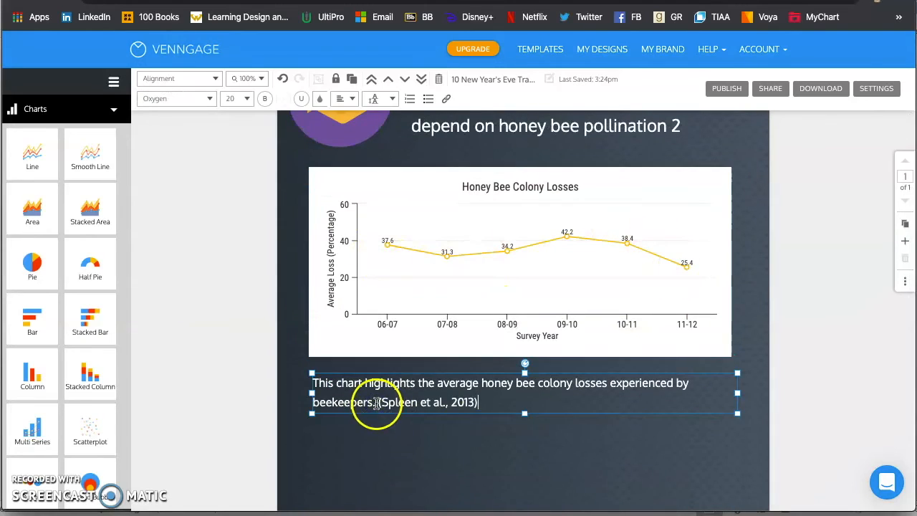
scroll(375, 404, up, 3)
scroll(78, 327, down, 4)
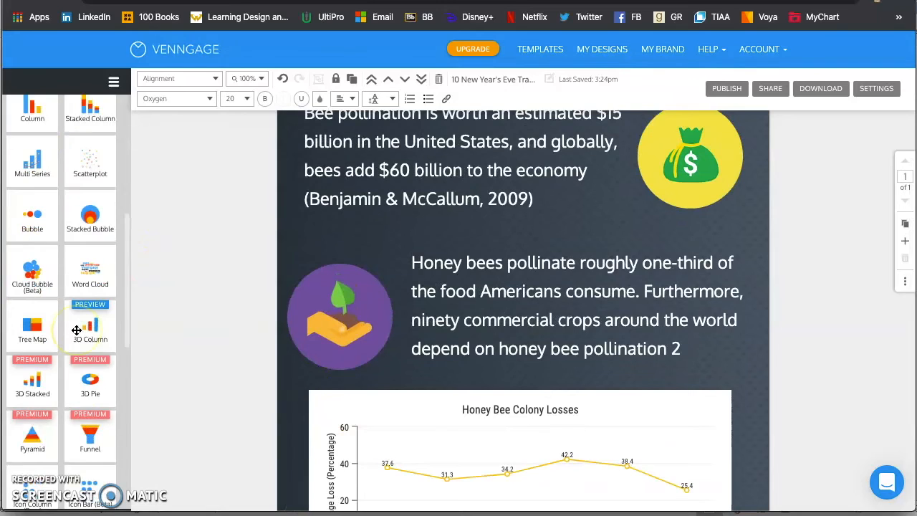
scroll(36, 287, up, 3)
scroll(37, 288, up, 3)
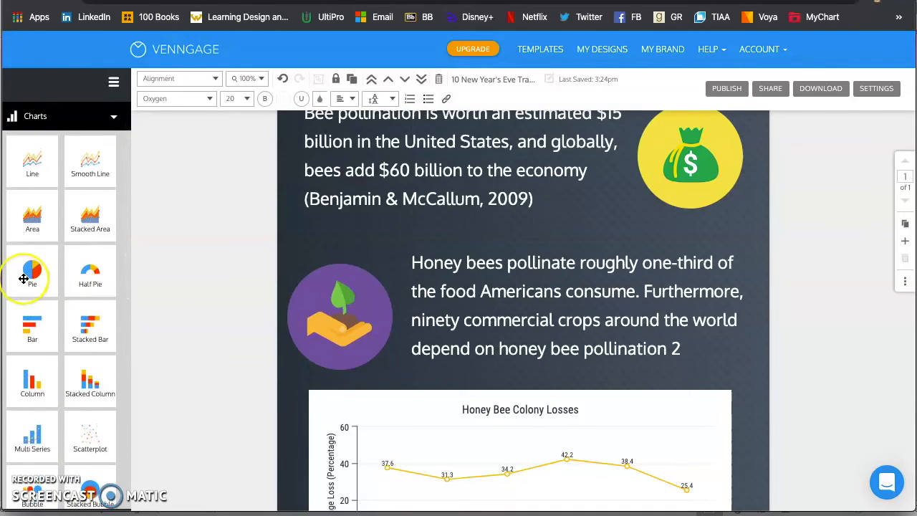
scroll(24, 279, down, 3)
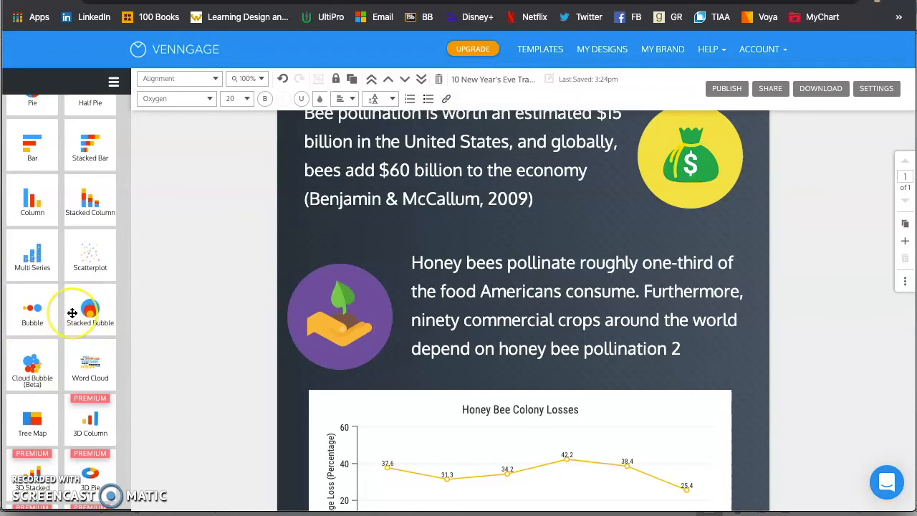
scroll(72, 313, up, 3)
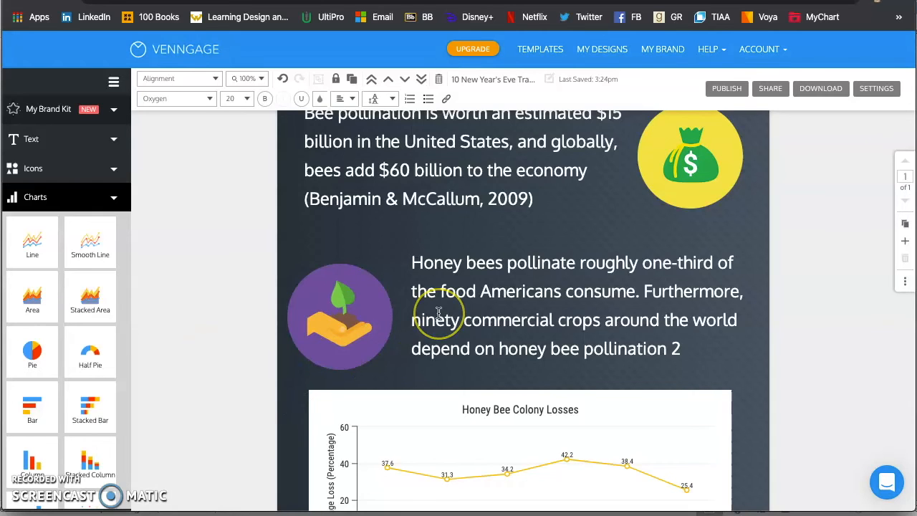
Publish the infographic to the community page with the title "Bee Populations in the US".
scroll(439, 313, up, 5)
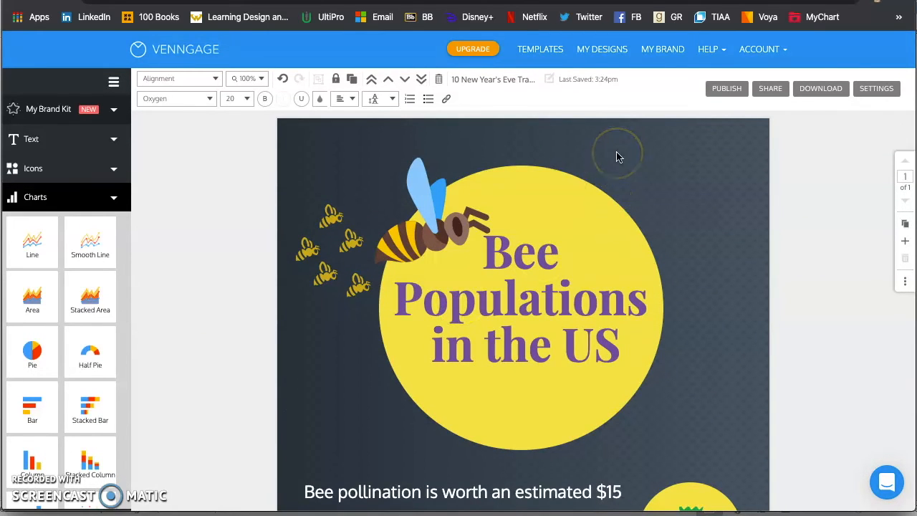
click(730, 93)
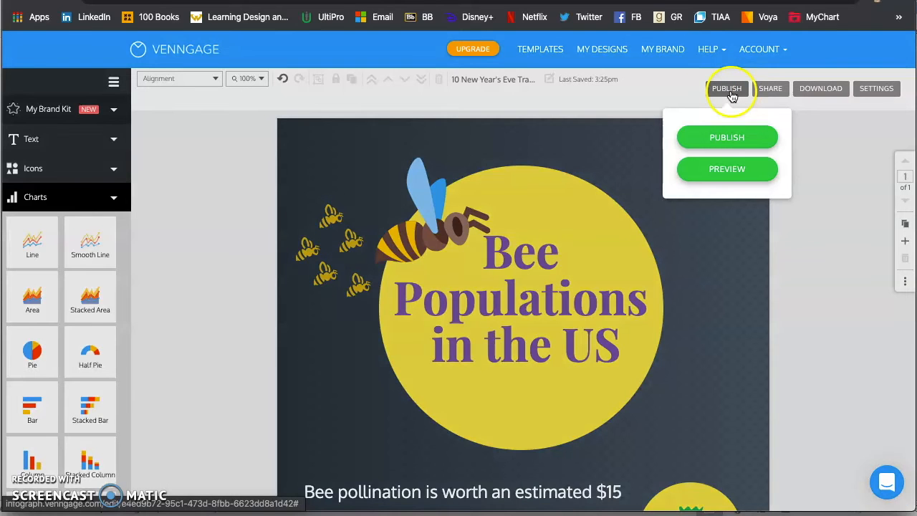
click(730, 143)
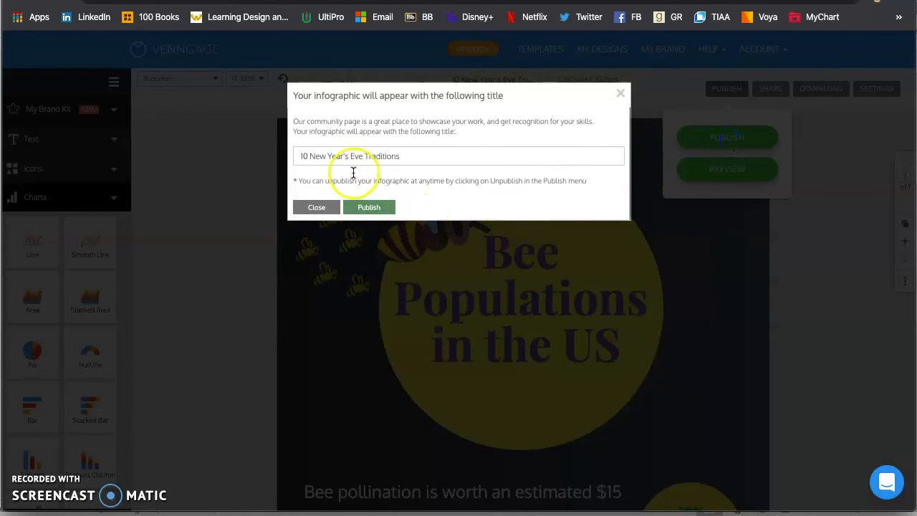
triple_click(348, 154)
text(Bee Populations in the US)
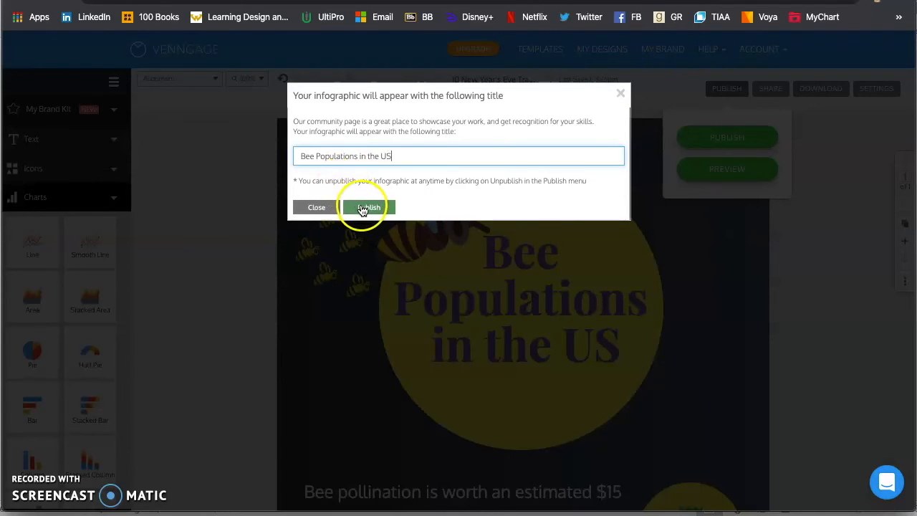
click(363, 208)
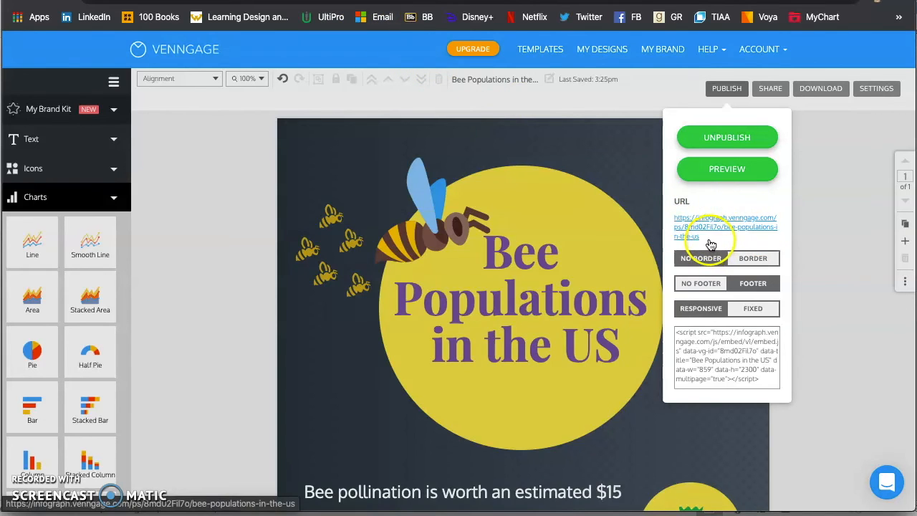
Copy the link address of the published infographic.
drag(709, 242, 684, 220)
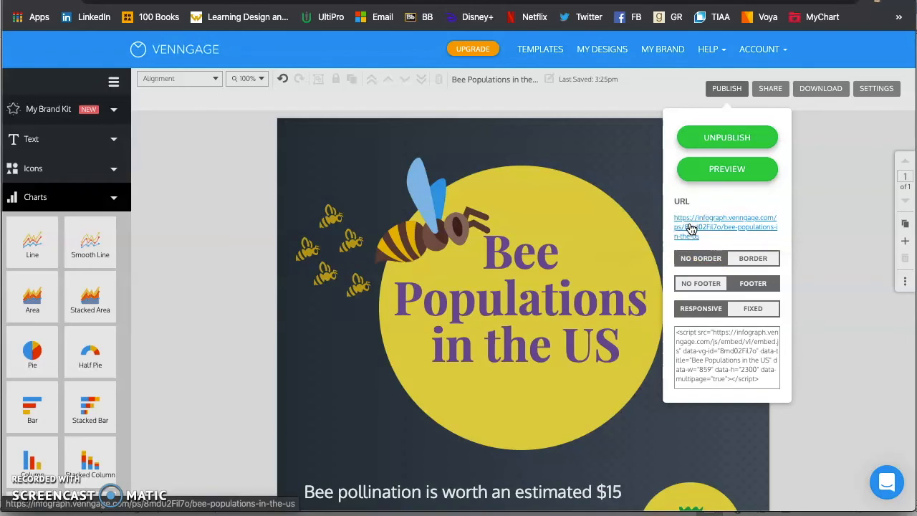
right_click(690, 228)
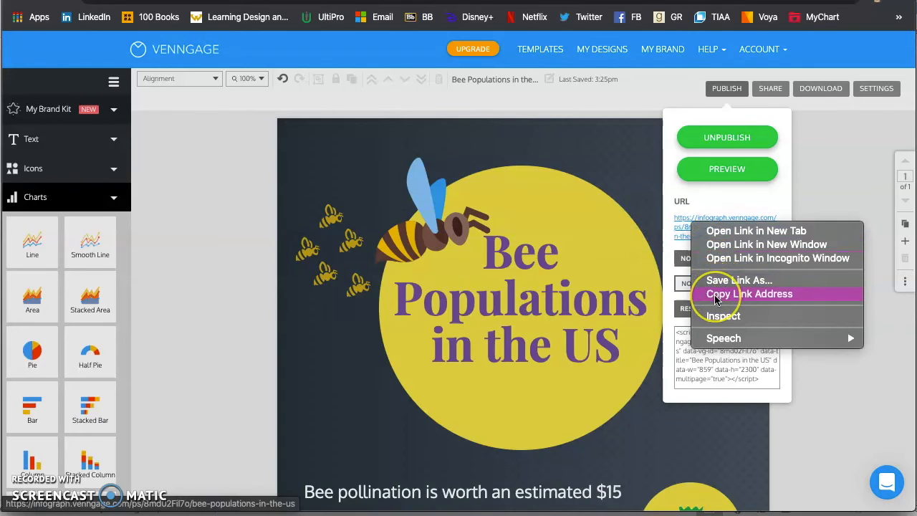
click(749, 294)
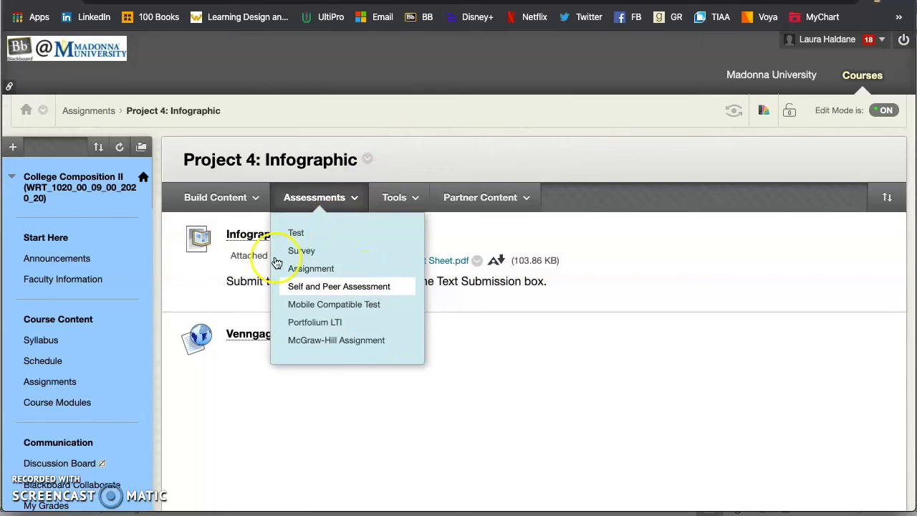
In Blackboard, open the Infographic assignment and paste the copied infographic link into a written text submission.
click(255, 236)
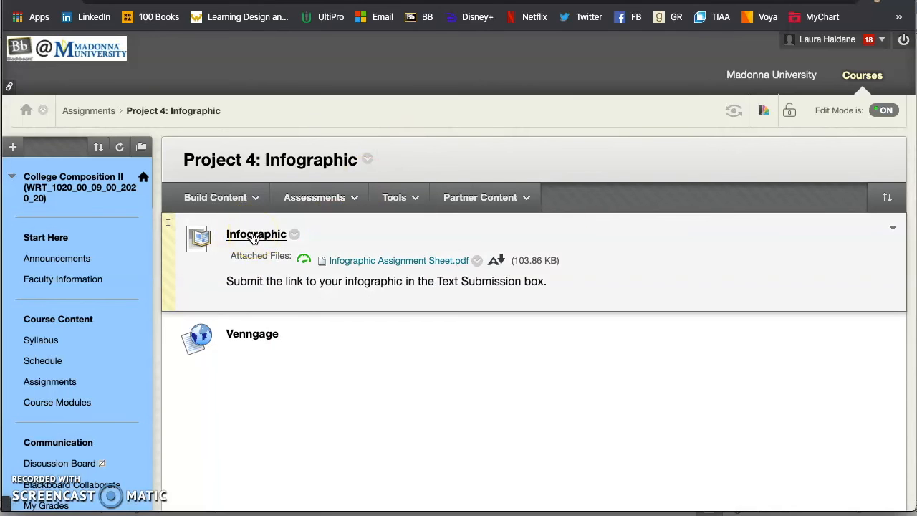
scroll(432, 222, down, 4)
scroll(432, 225, down, 3)
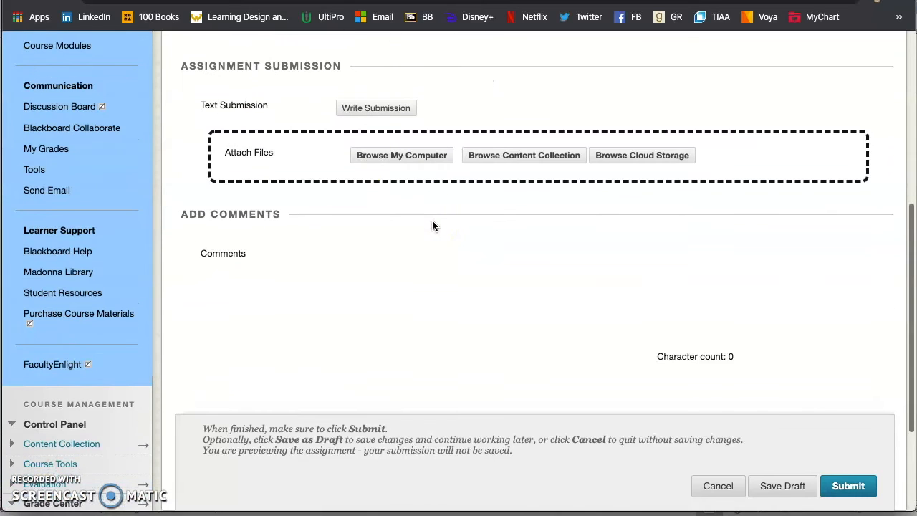
click(374, 109)
click(328, 215)
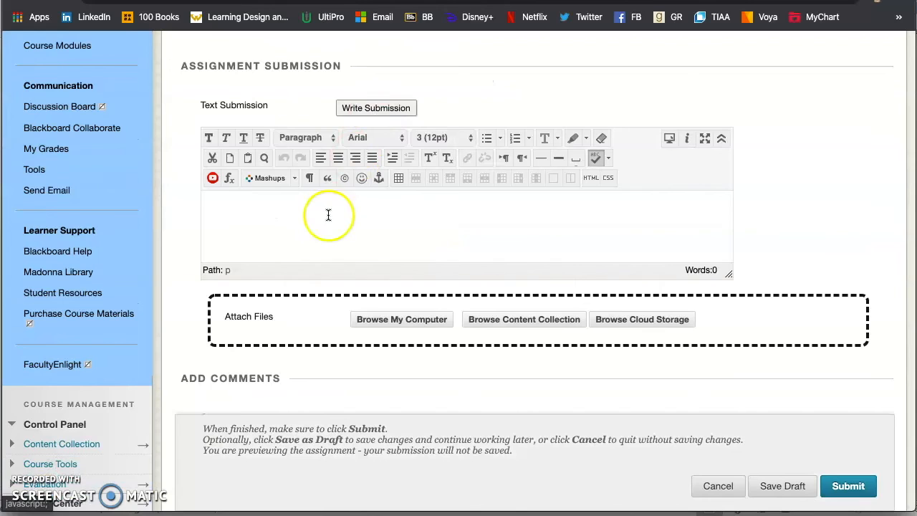
key(super+v)
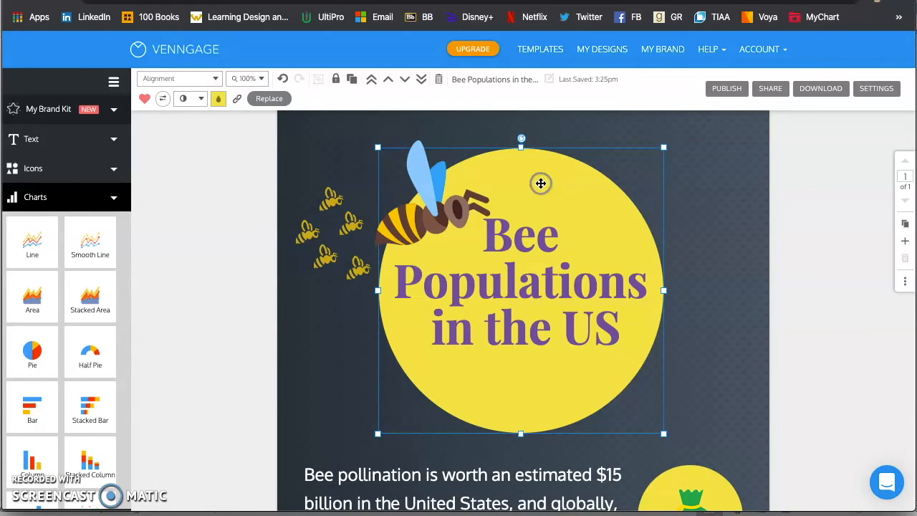
Recolor the large yellow circle behind the title with green #43A047, sampled from the money bag icon.
scroll(457, 238, down, 1)
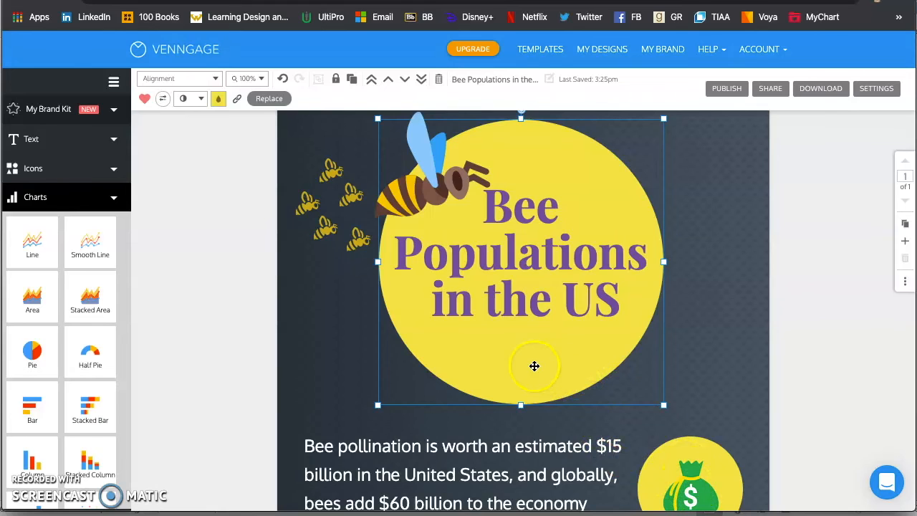
click(219, 100)
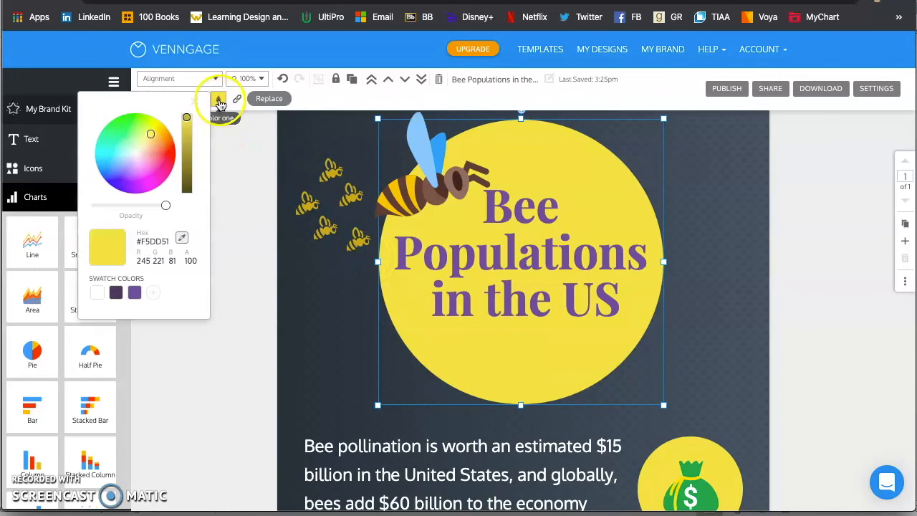
click(184, 241)
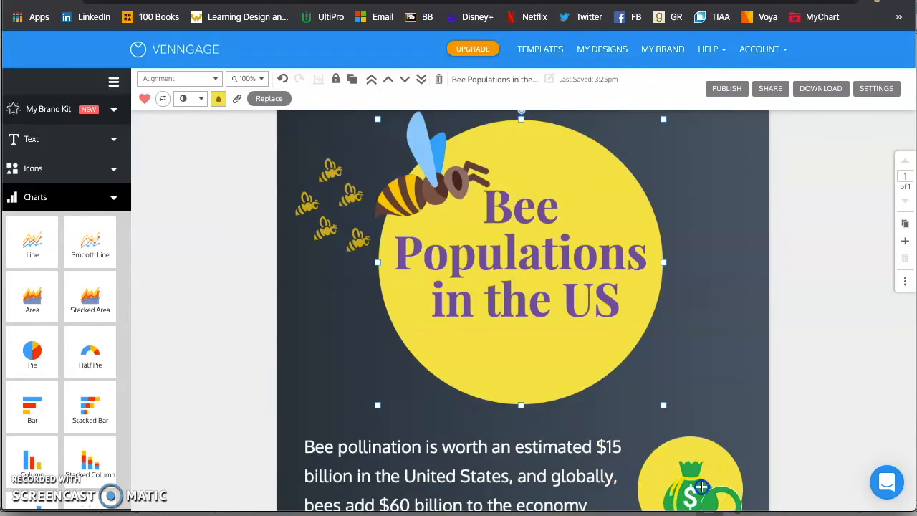
click(701, 488)
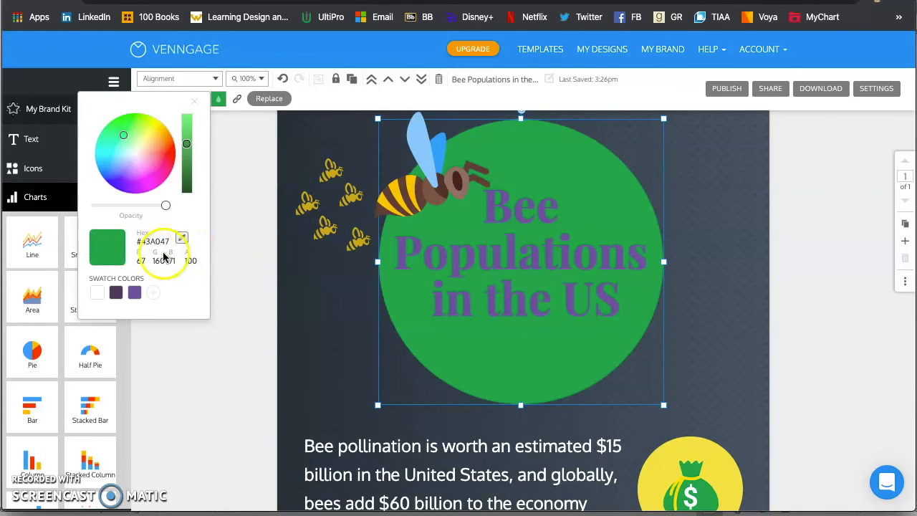
click(426, 205)
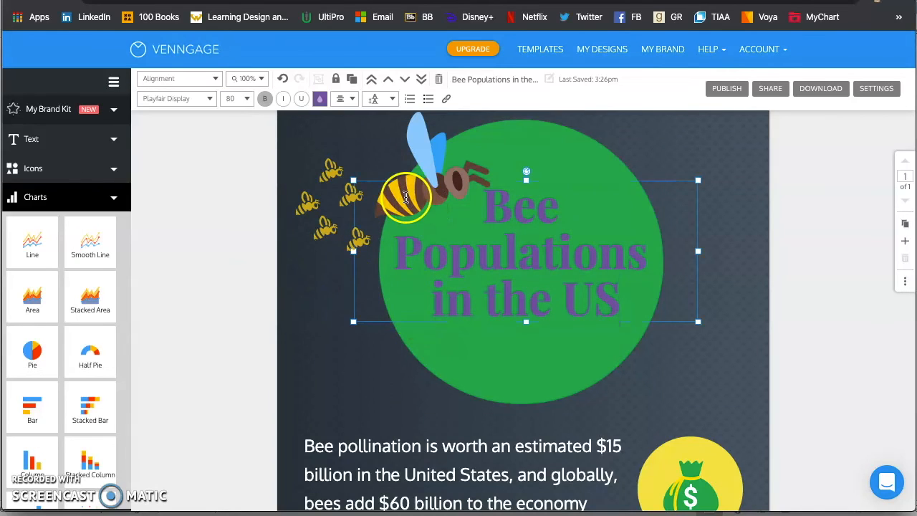
Send the money bag icon to the back, behind its yellow circle.
scroll(650, 387, down, 1)
click(690, 441)
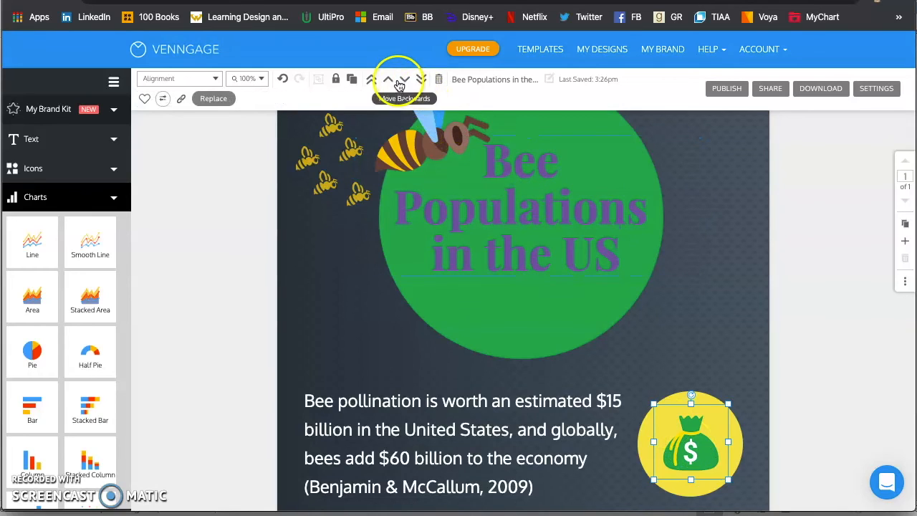
click(405, 81)
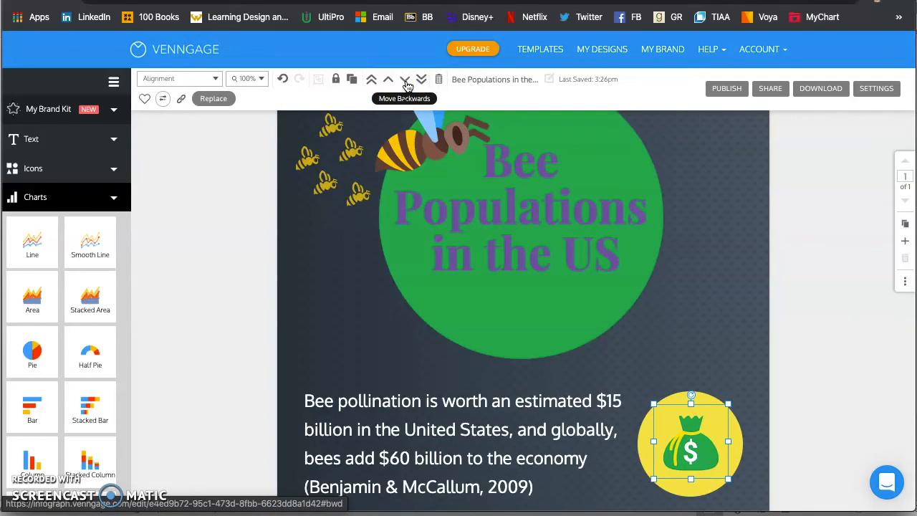
click(422, 79)
Send the small yellow circle to the back, behind the money bag icon.
click(731, 420)
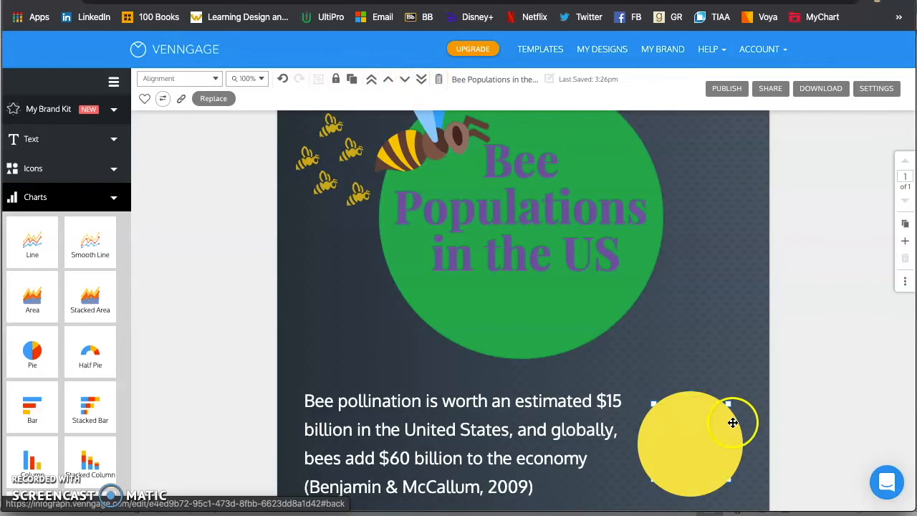
click(374, 81)
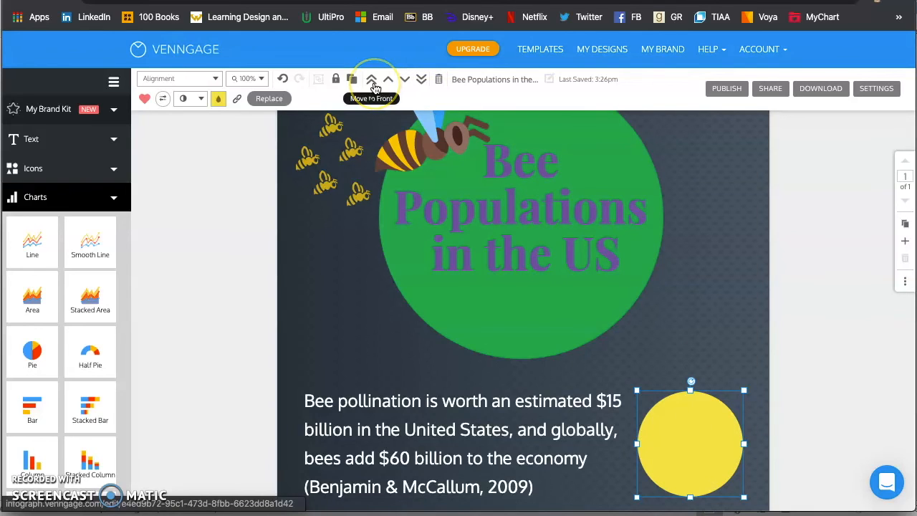
click(422, 79)
Shift the bee pollination paragraph slightly, aligning its left edge with the hand-and-plant icon and its top with the money bag's circle.
scroll(650, 334, down, 3)
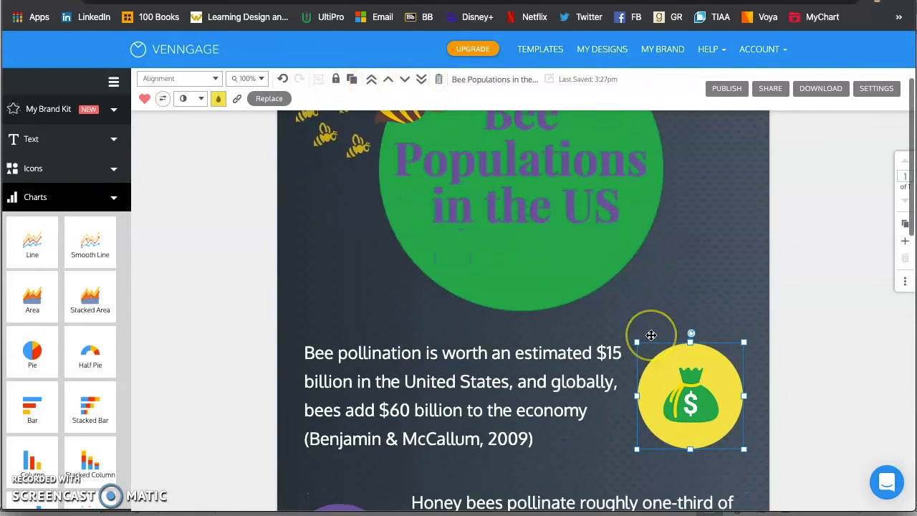
scroll(651, 334, up, 1)
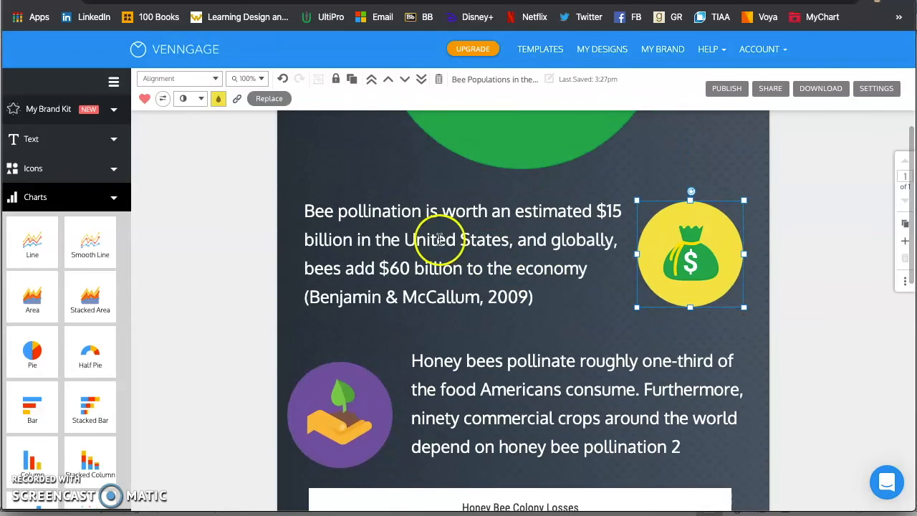
scroll(405, 296, down, 2)
scroll(406, 296, up, 1)
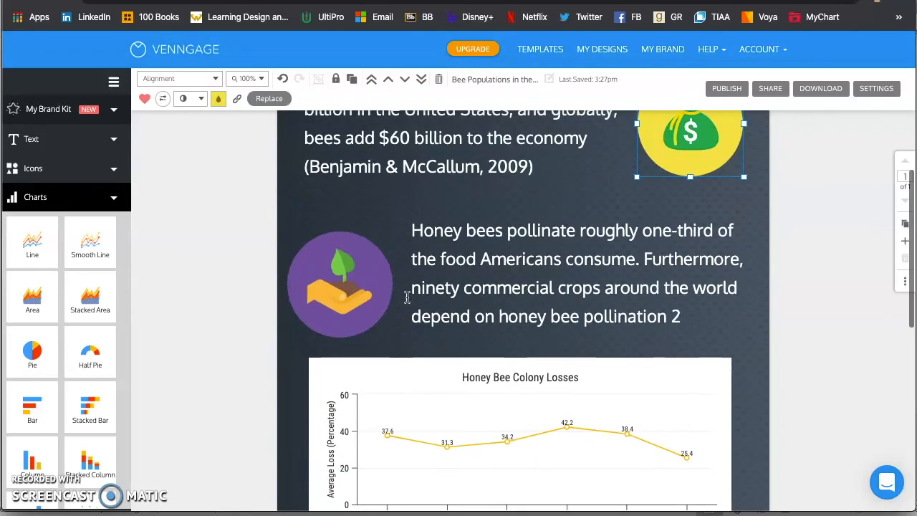
scroll(337, 172, up, 3)
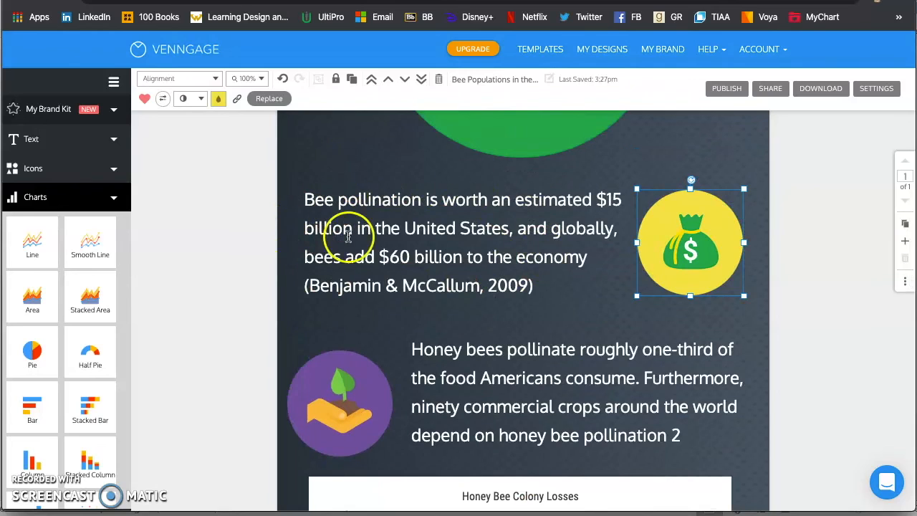
click(334, 174)
mouse_move(305, 201)
mouse_down()
mouse_move(494, 246)
mouse_move(300, 205)
mouse_up()
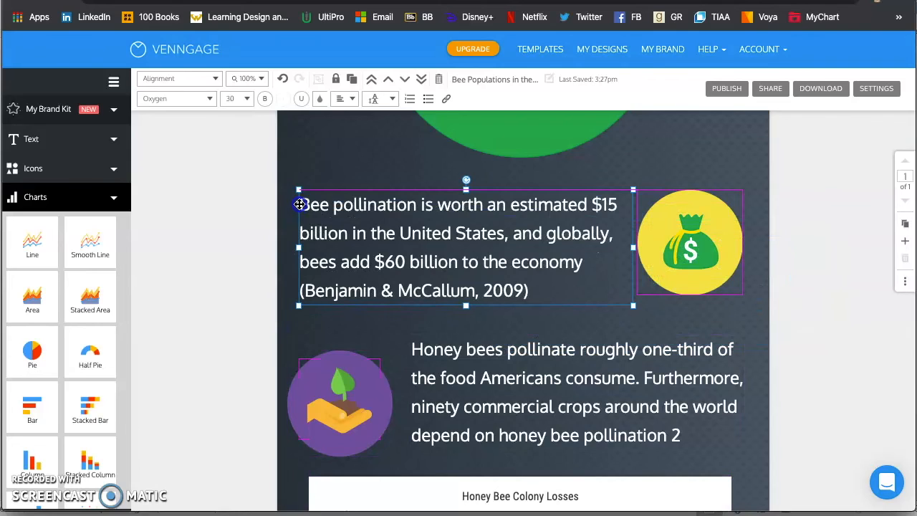
Group the money bag icon with the yellow circle behind it.
click(553, 260)
click(665, 216)
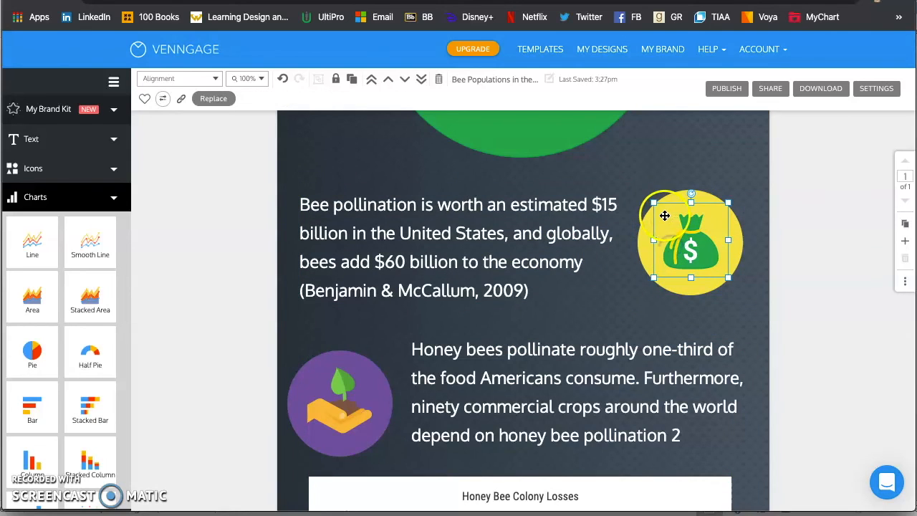
click(395, 318)
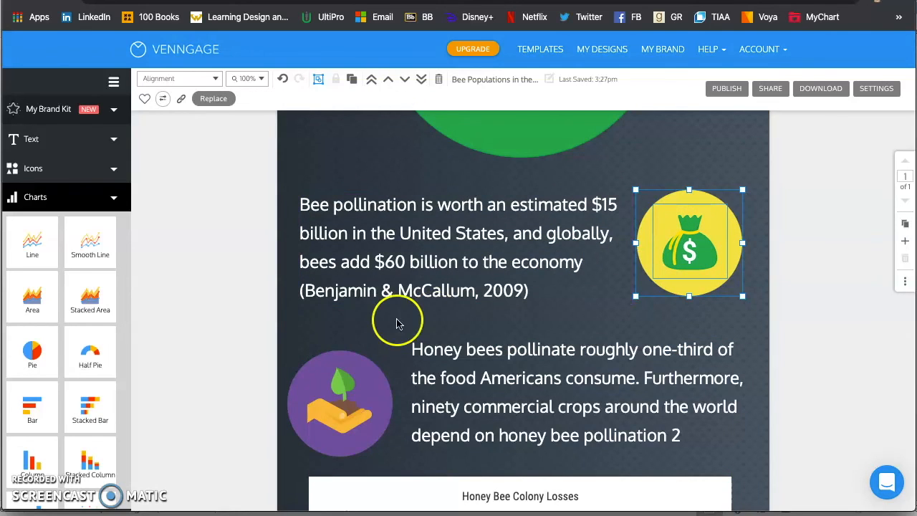
Group the hand-and-plant icon with its purple circle and shift the group slightly up and right, closer to the honey bees paragraph.
click(312, 373)
click(289, 392)
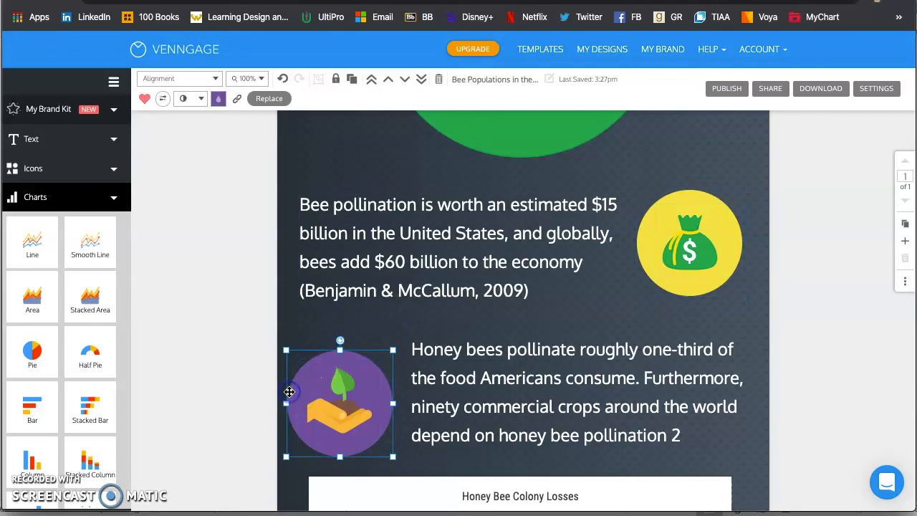
click(344, 410)
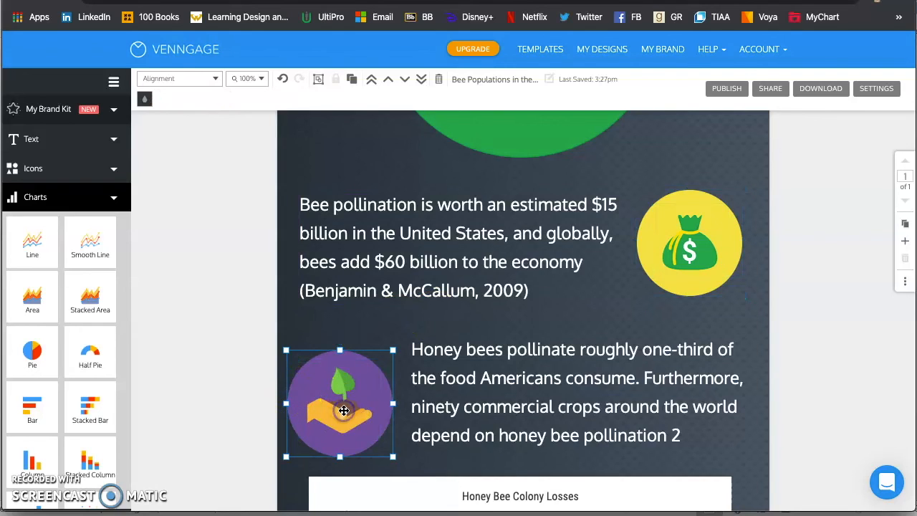
click(317, 79)
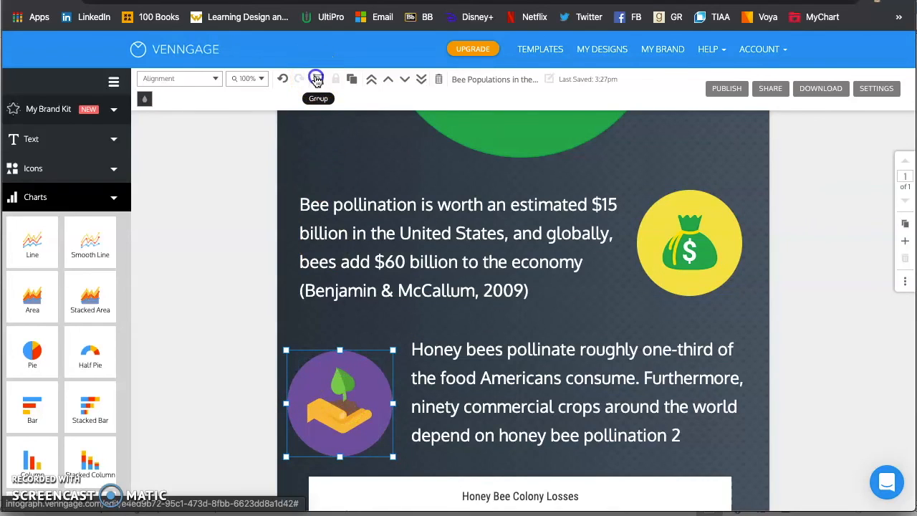
mouse_move(313, 375)
mouse_down()
mouse_move(315, 299)
mouse_move(331, 336)
mouse_move(320, 359)
mouse_up()
Group the bee pollination paragraph with the money bag graphic beside it.
click(660, 217)
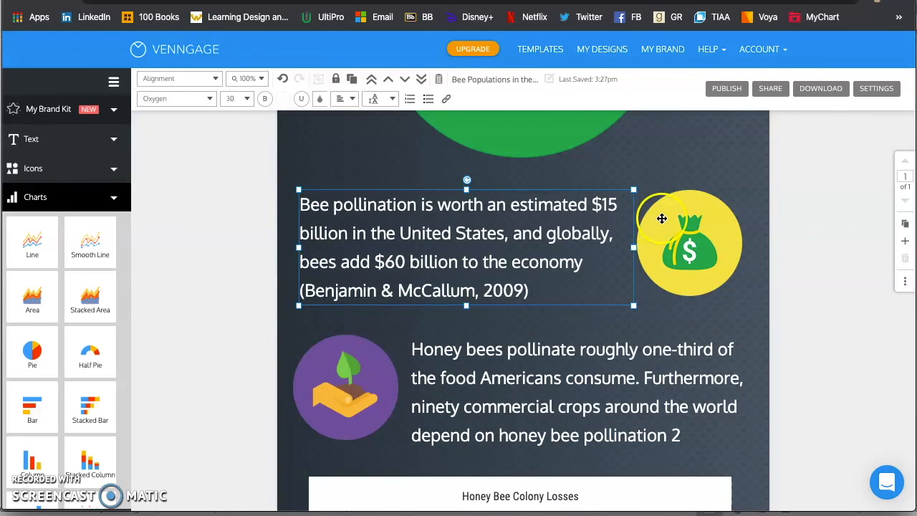
shift+click(478, 212)
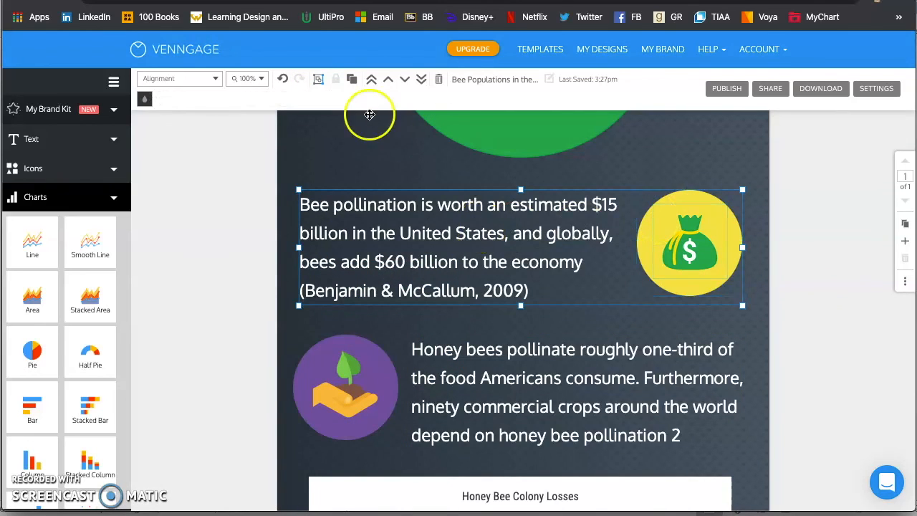
click(318, 79)
click(409, 205)
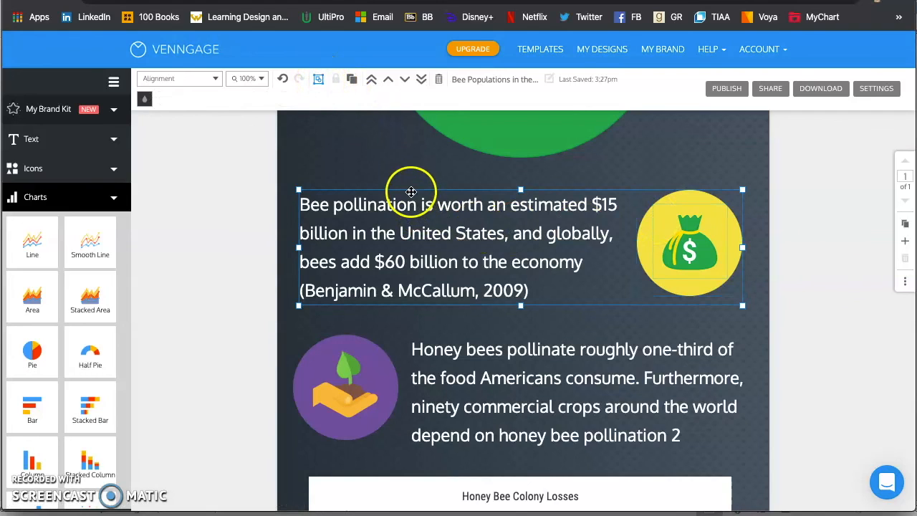